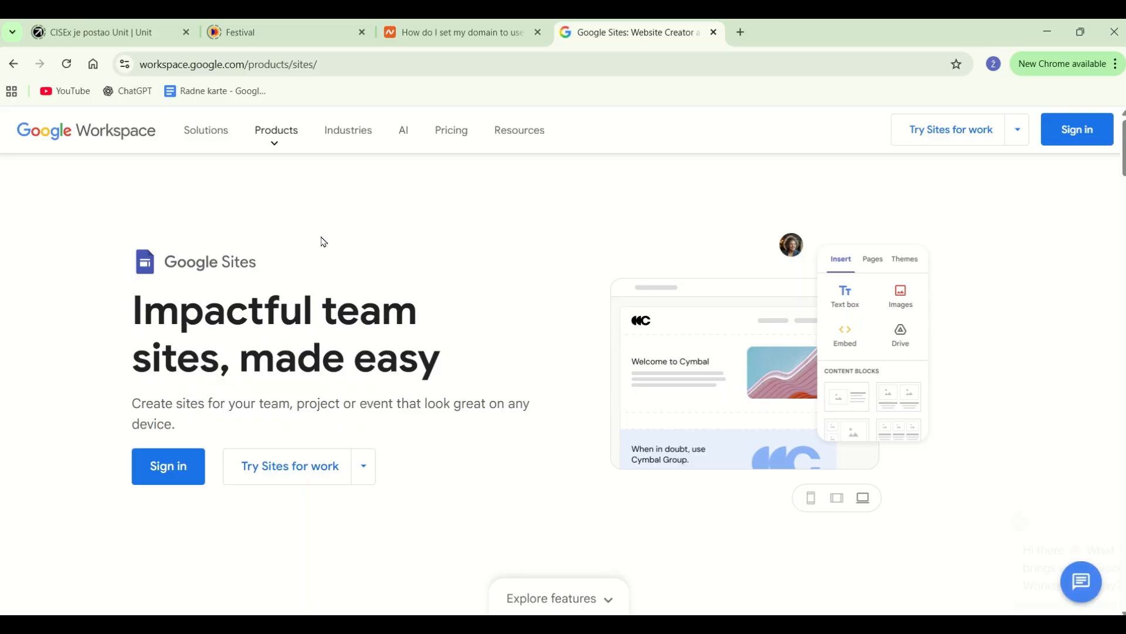
Look through the feature sections of the Google Sites product page.
scroll(324, 242, down, 6)
scroll(324, 242, down, 12)
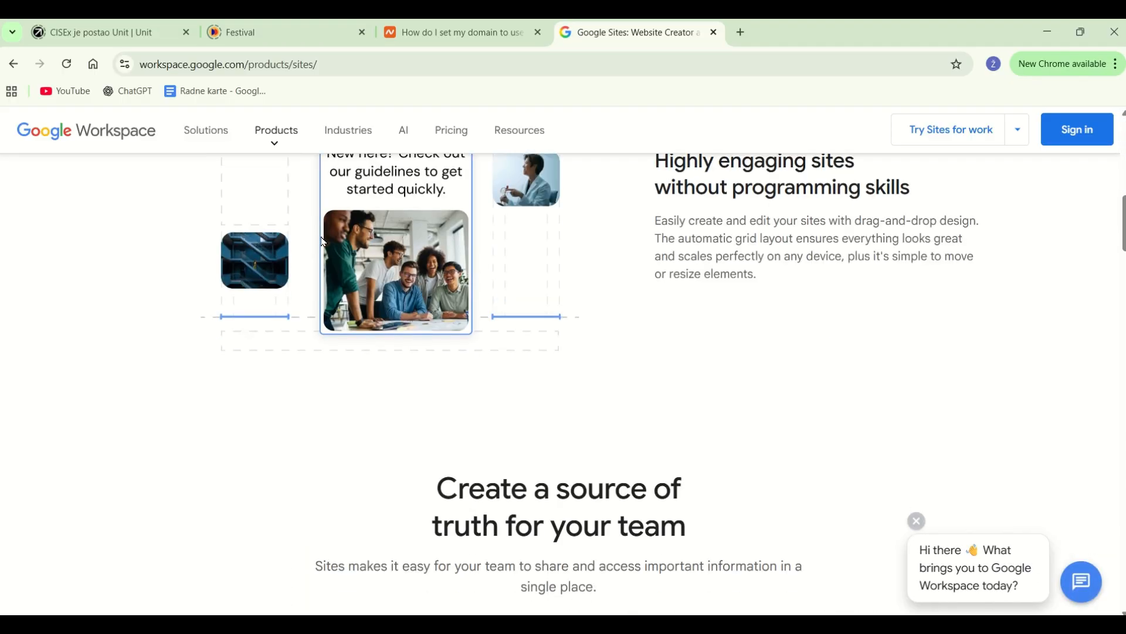
scroll(324, 242, down, 15)
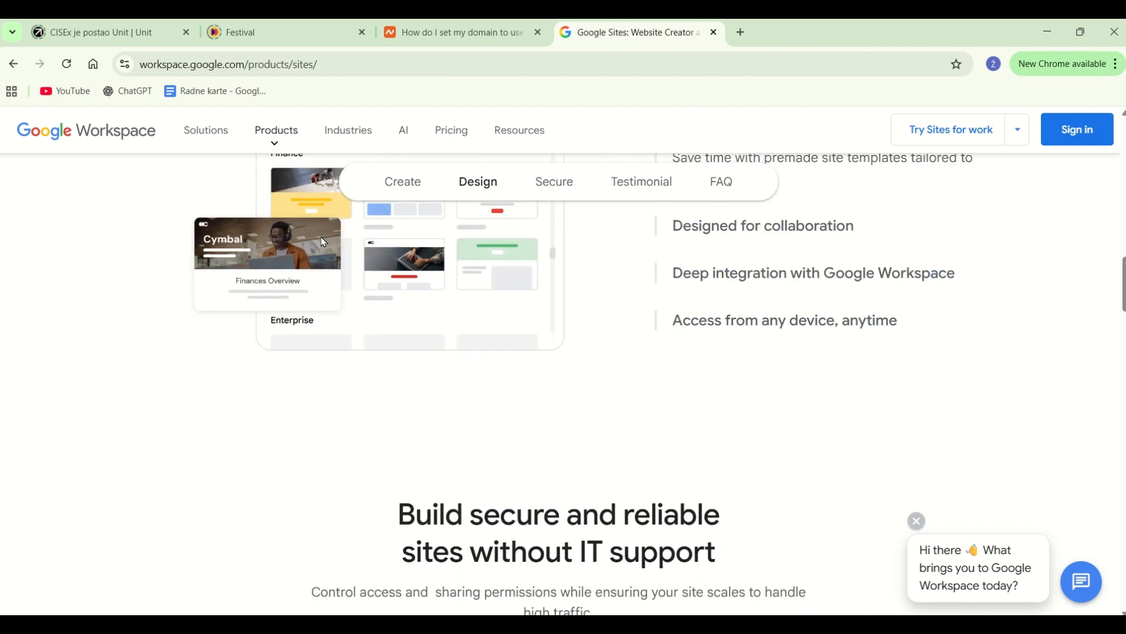
scroll(323, 242, down, 8)
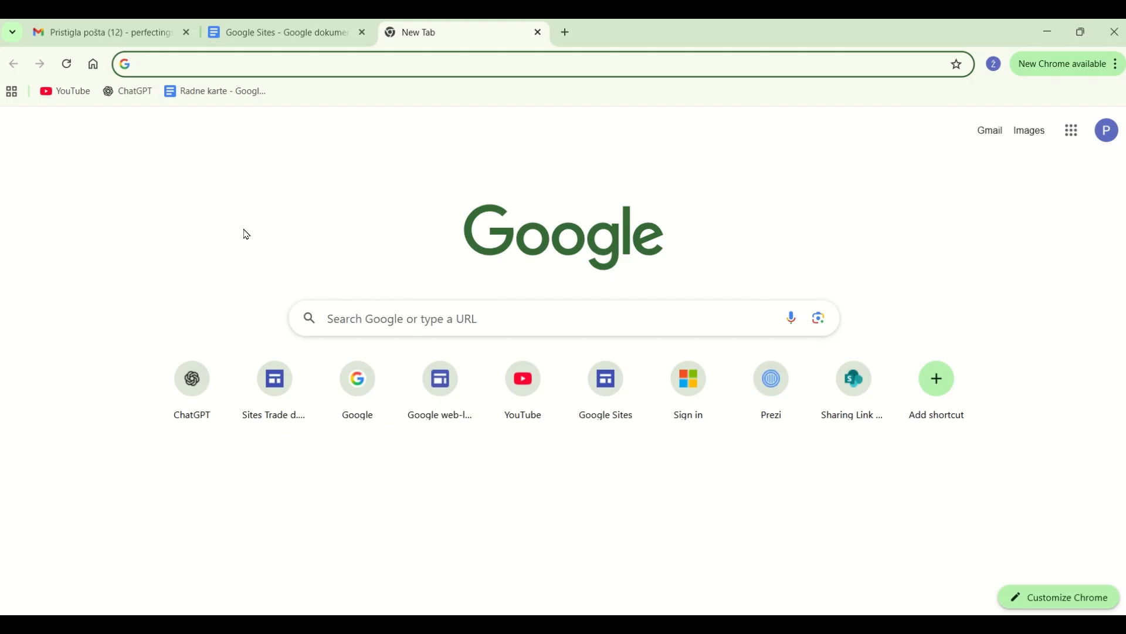
Create a new blank site by opening the address sites.new.
text(sites)
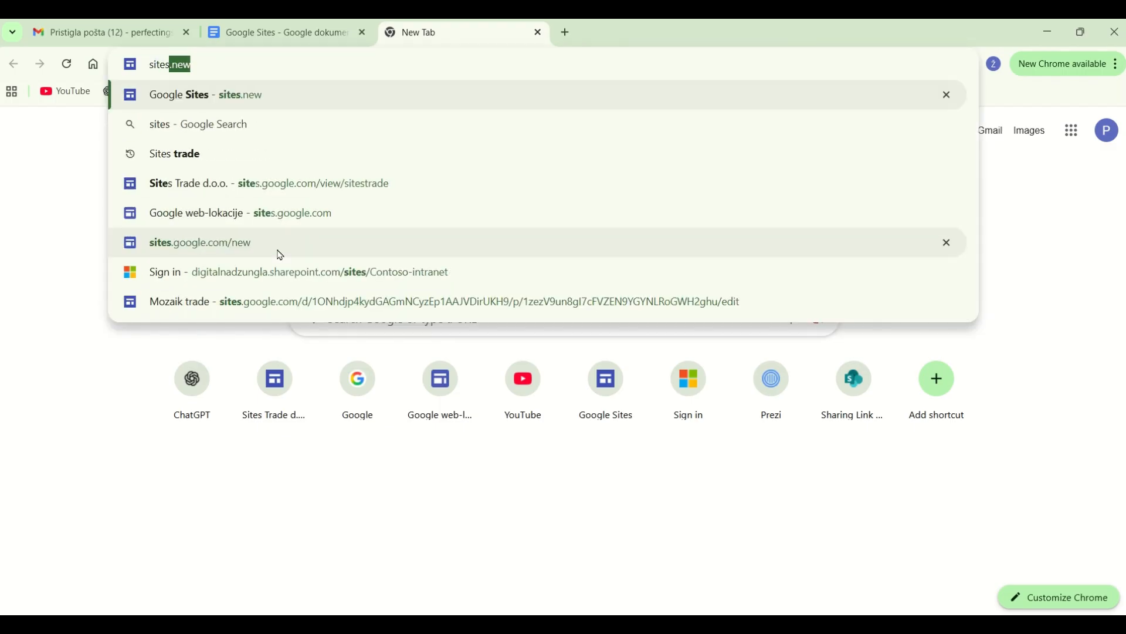
text(.ne)
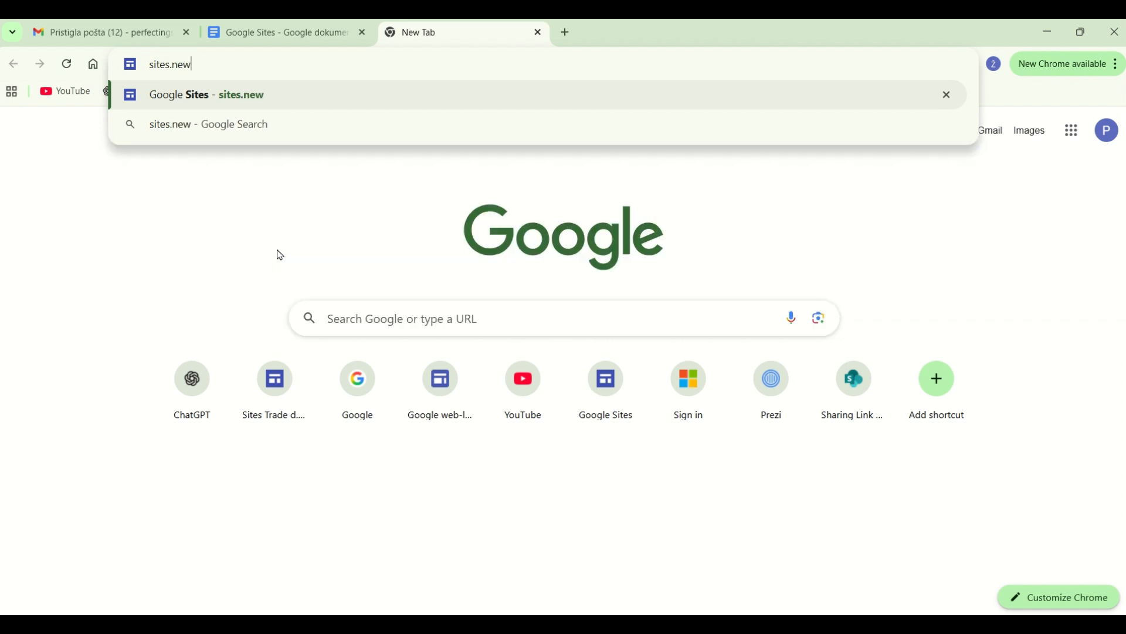
text(w)
key(Return)
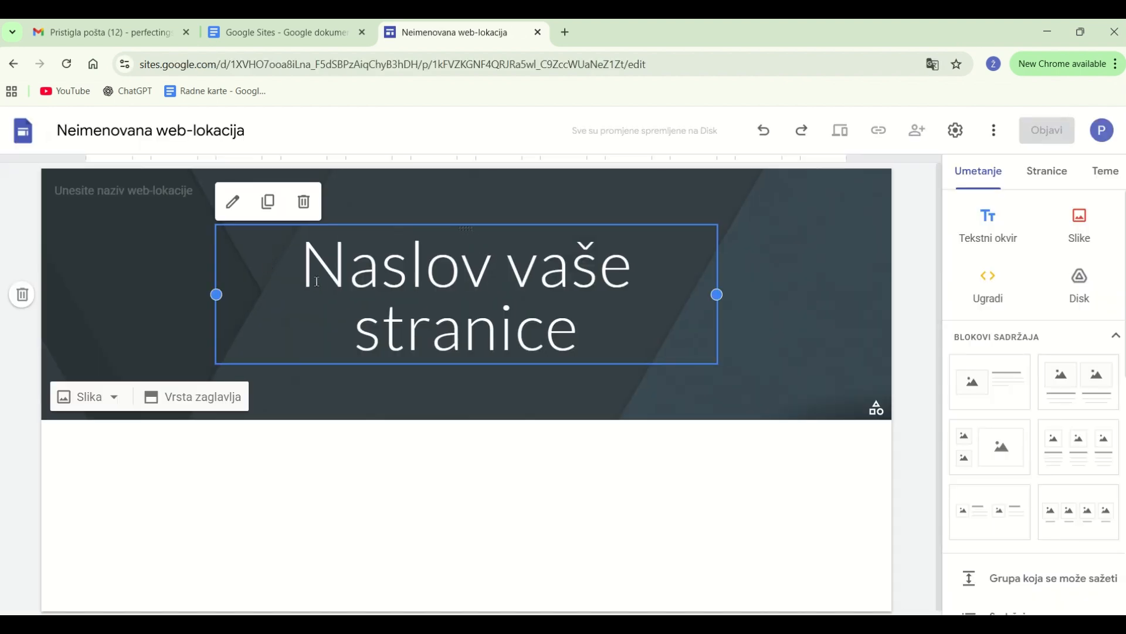
Name the site document "Sites Trade d.o.o." and apply the name to the page header.
click(148, 140)
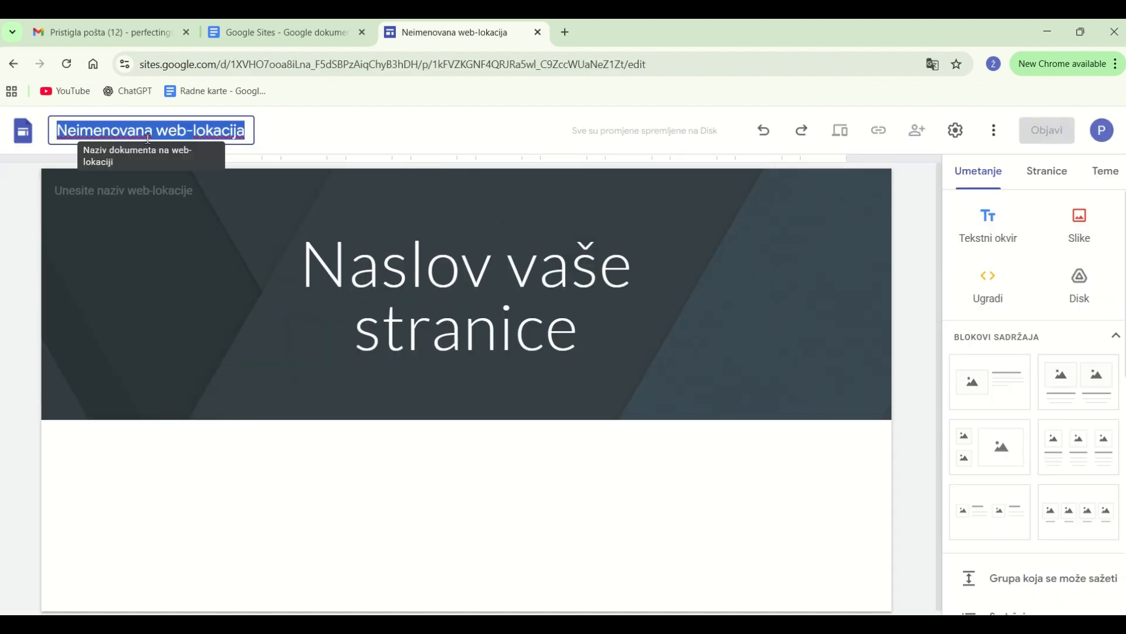
text(Sites Trade d.o.o.)
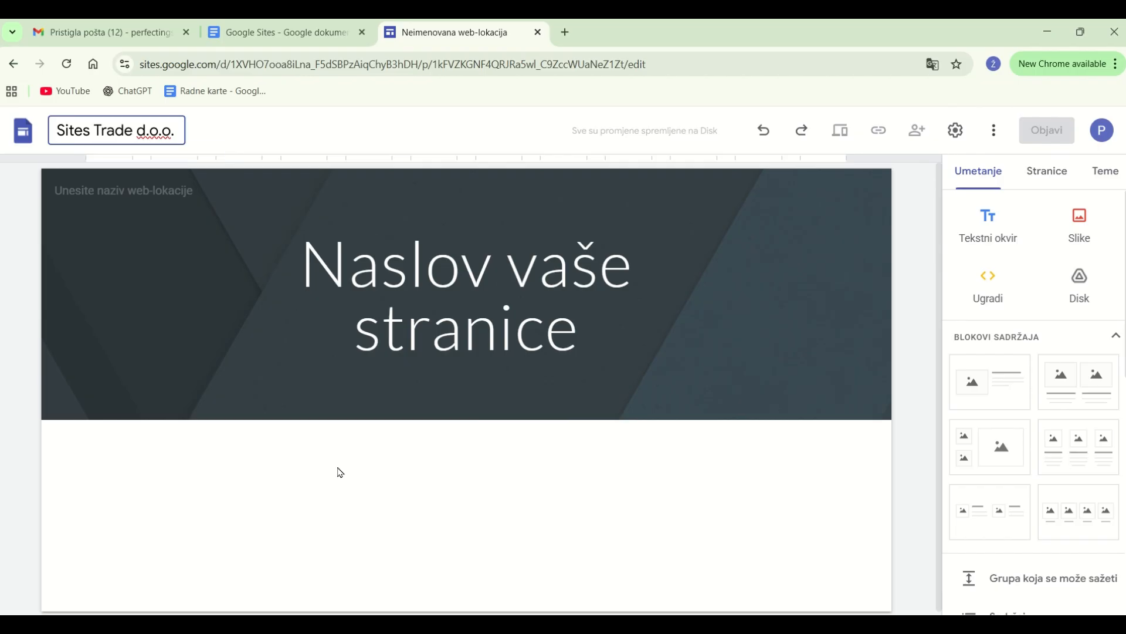
click(197, 372)
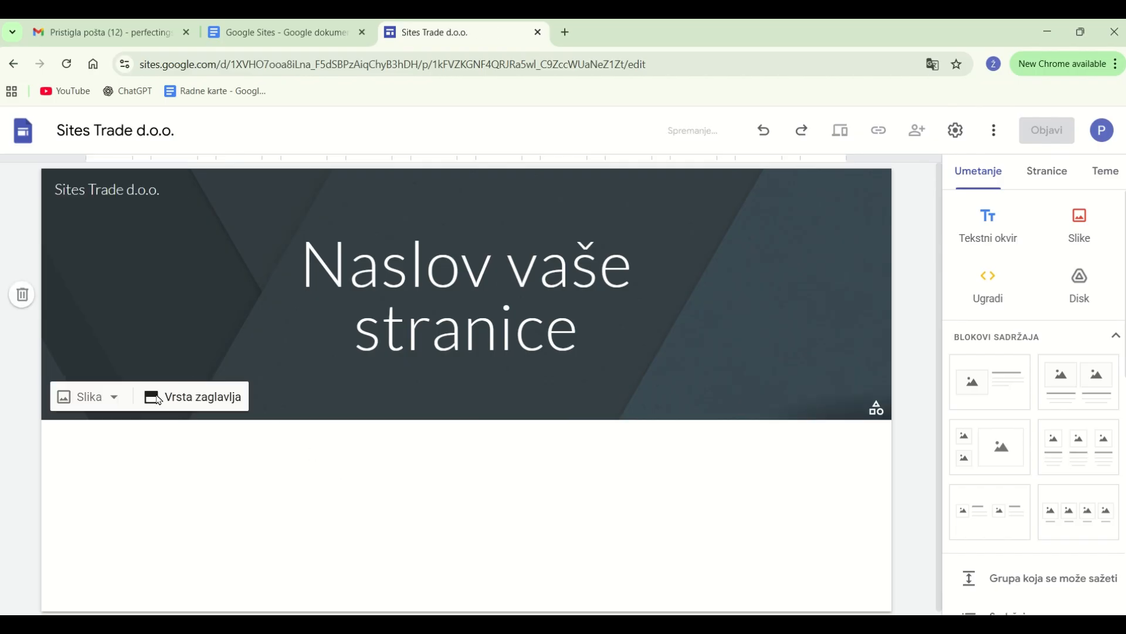
Search Google Images for "trade company" and insert the teal world-map network picture as the header background.
click(89, 396)
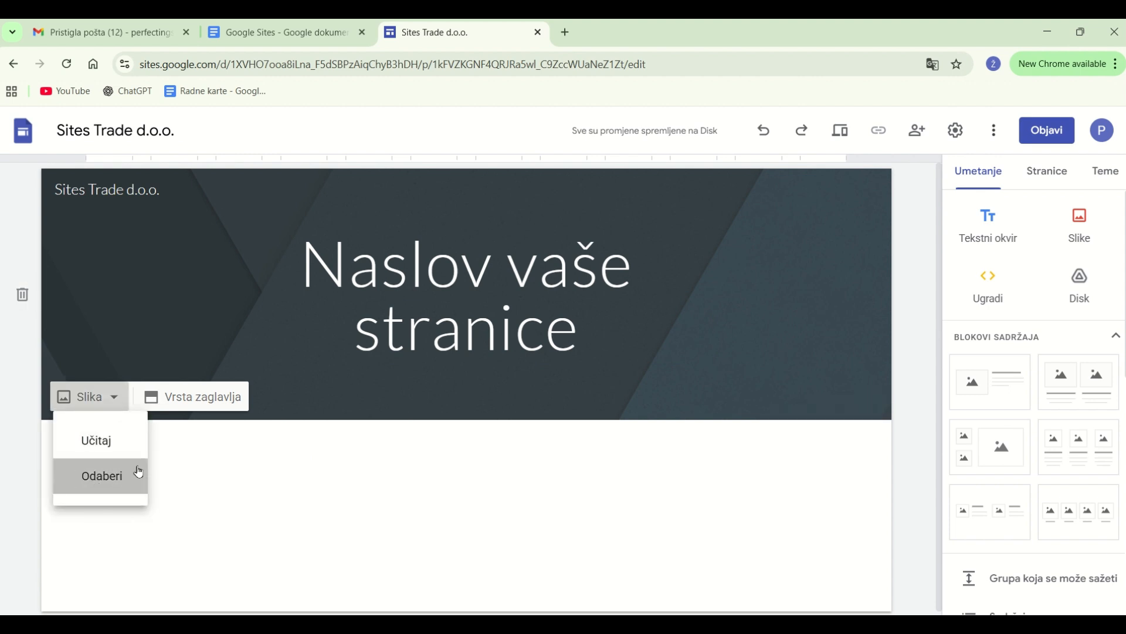
click(138, 472)
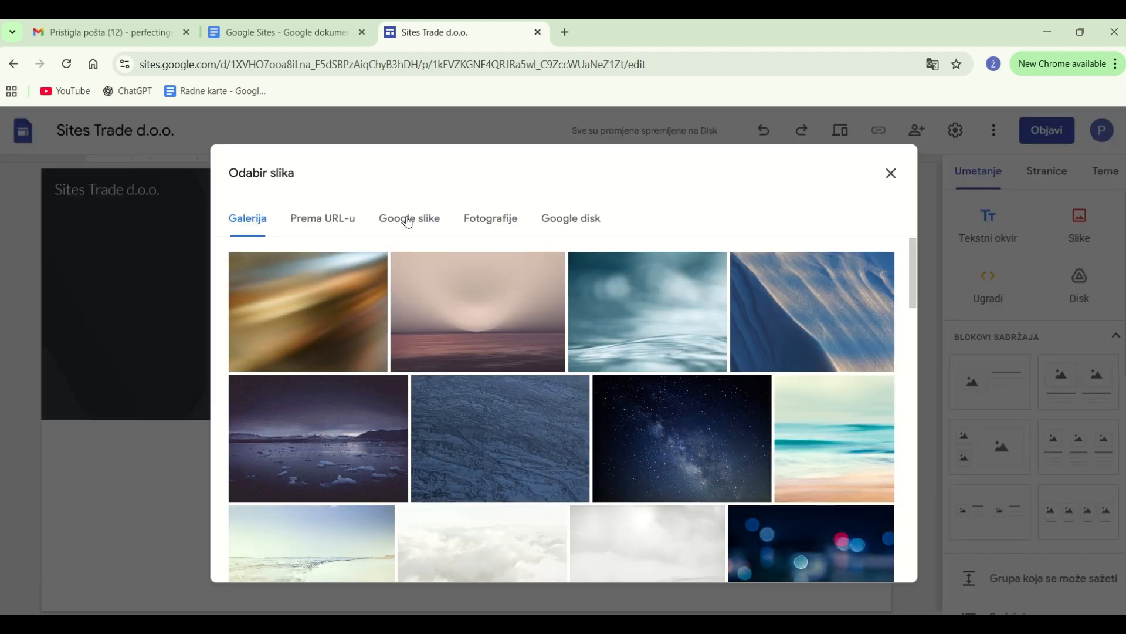
click(408, 222)
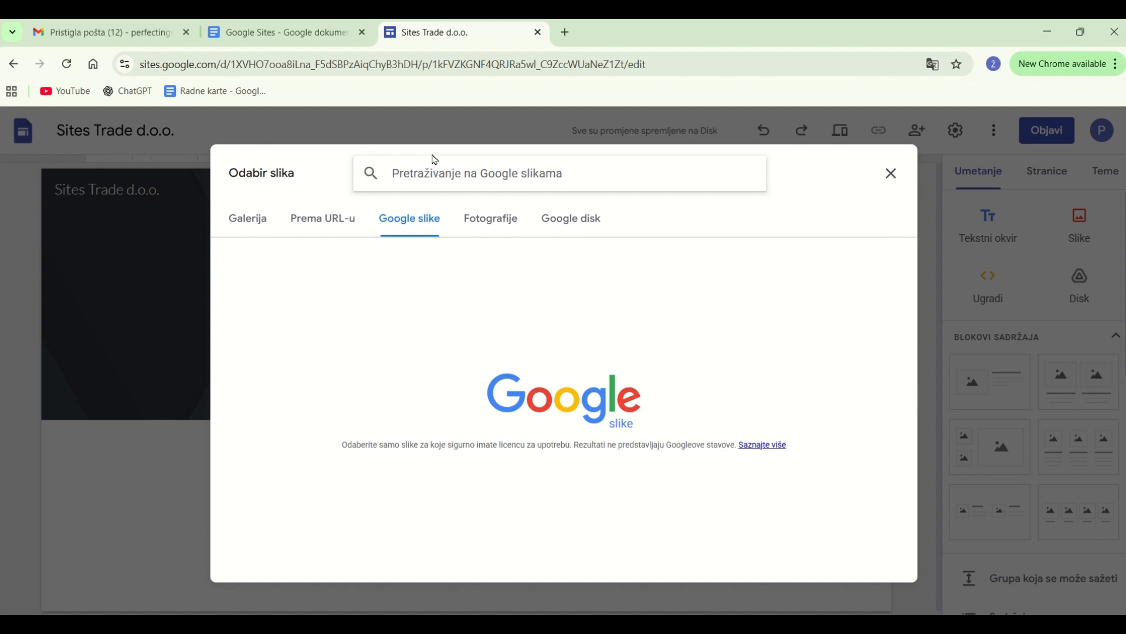
text(trade c)
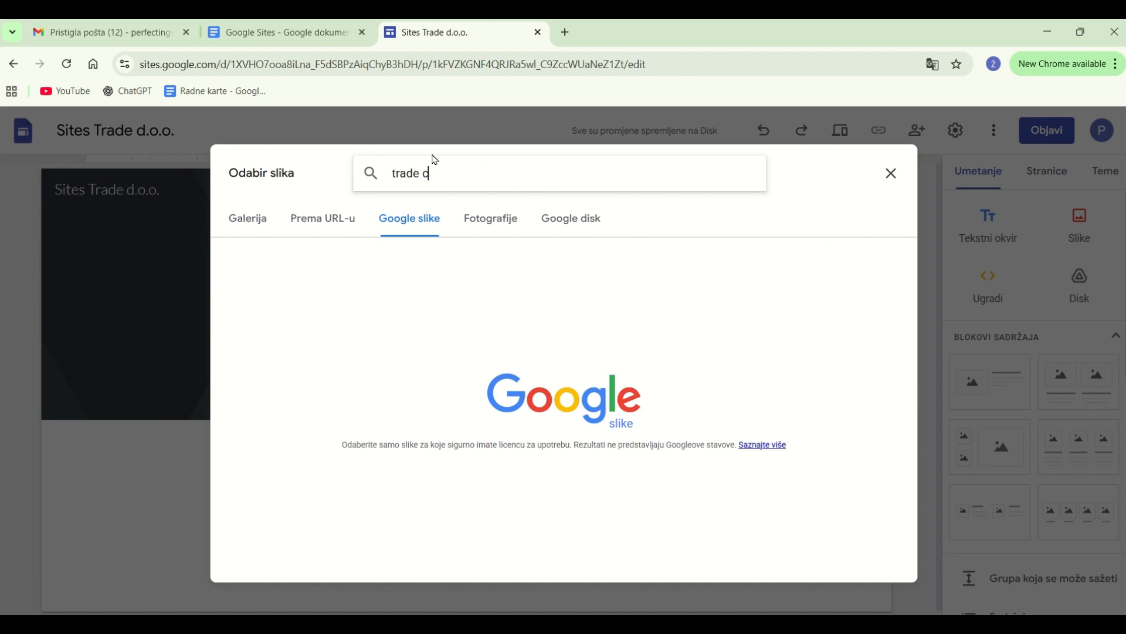
text(ompany)
key(Return)
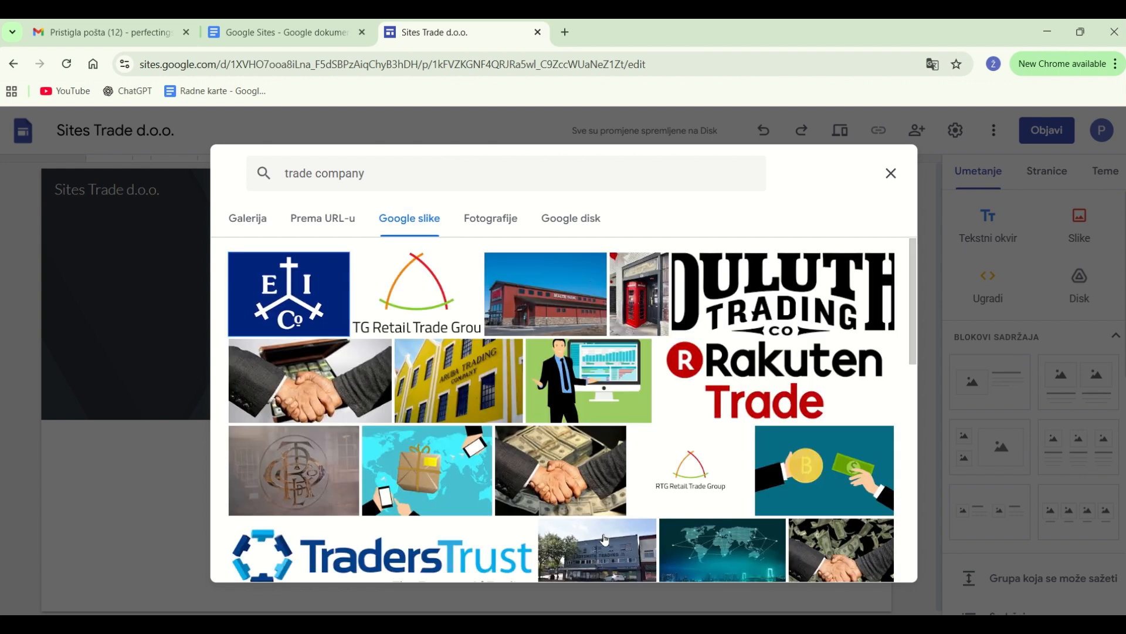
scroll(604, 538, down, 1)
click(728, 557)
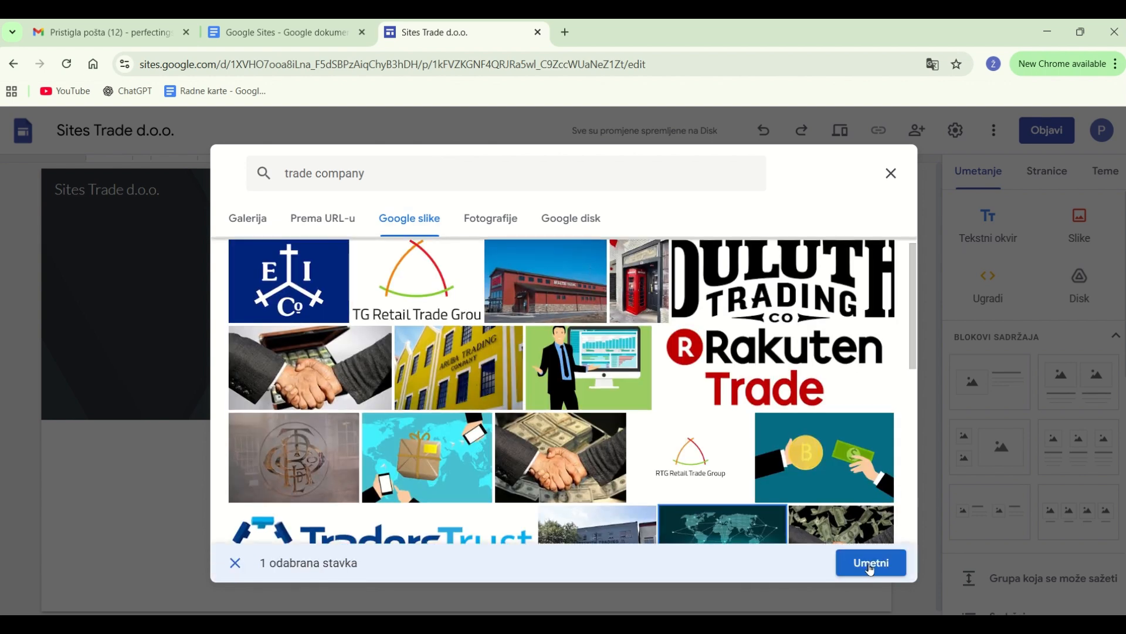
click(870, 564)
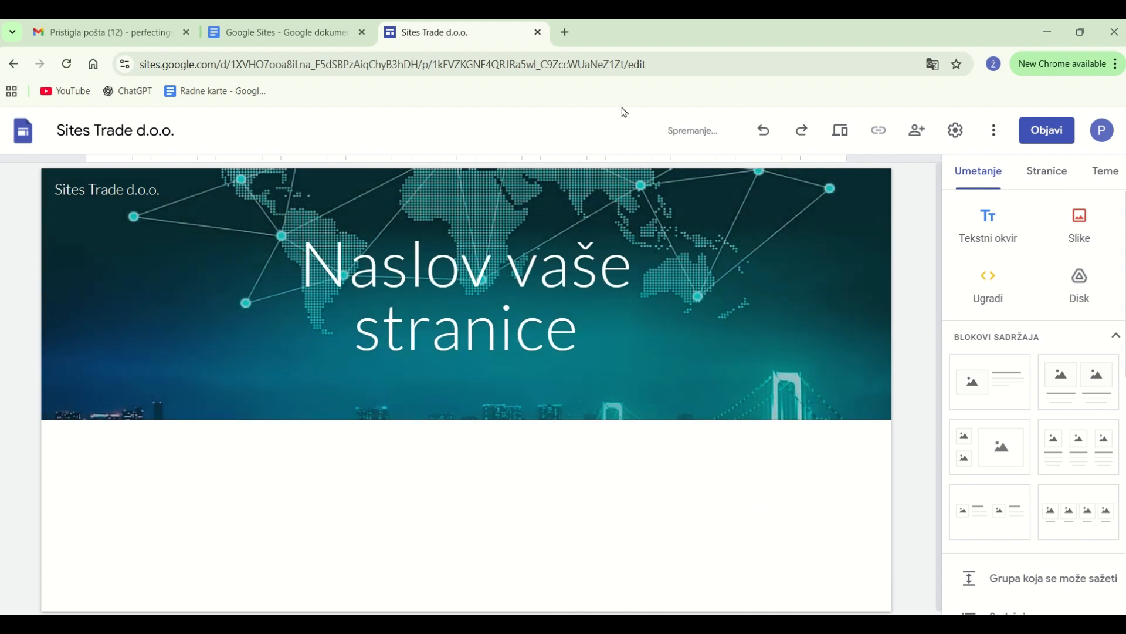
Change the home page's header type to the full-size cover (Naslovnica).
mouse_move(453, 354)
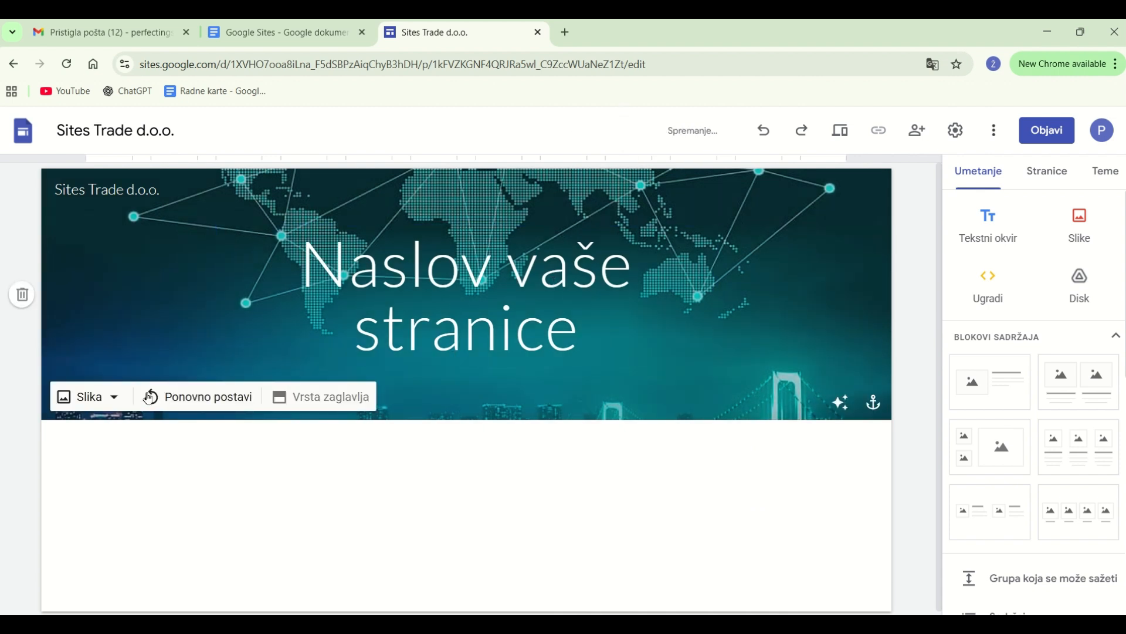
click(321, 397)
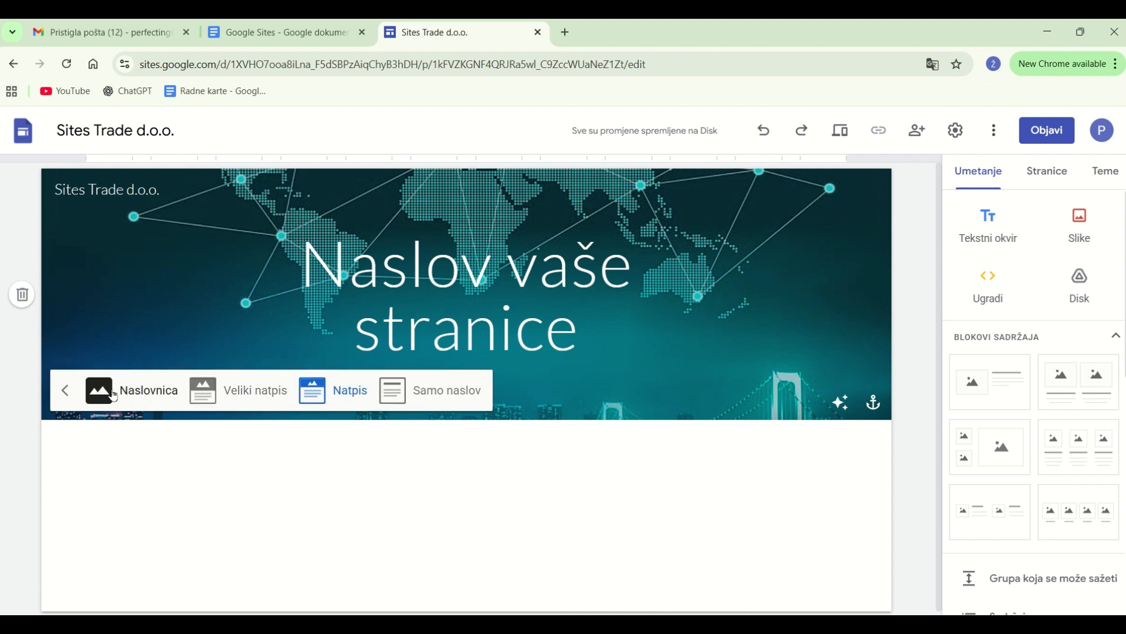
click(150, 399)
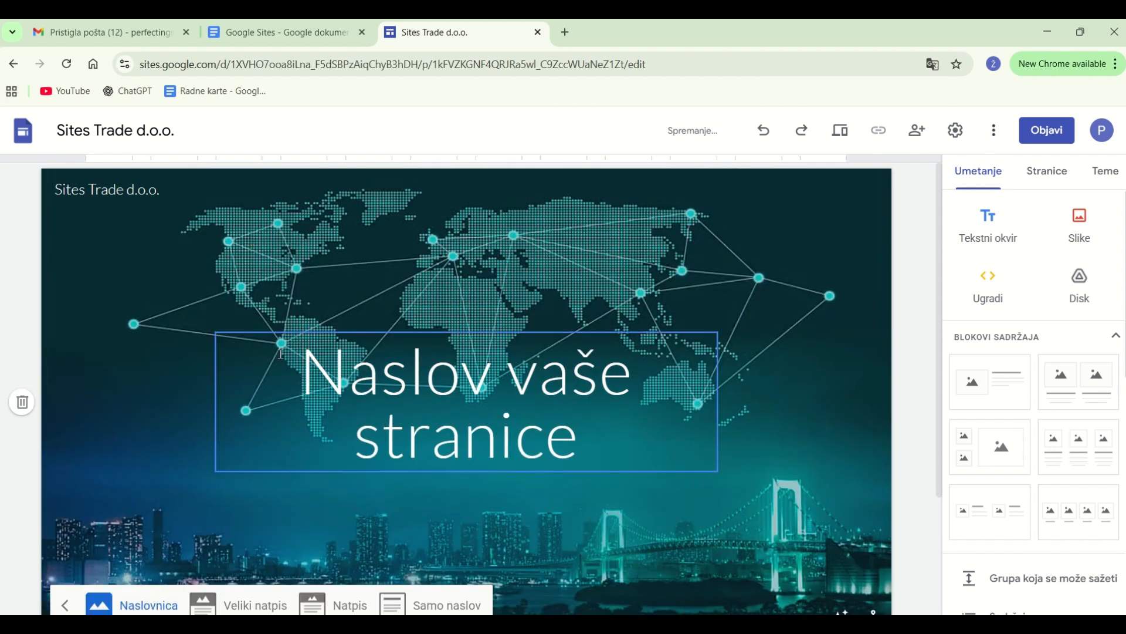
Replace the placeholder title in the home page header with "Sites Trade d.o.o.".
triple_click(393, 377)
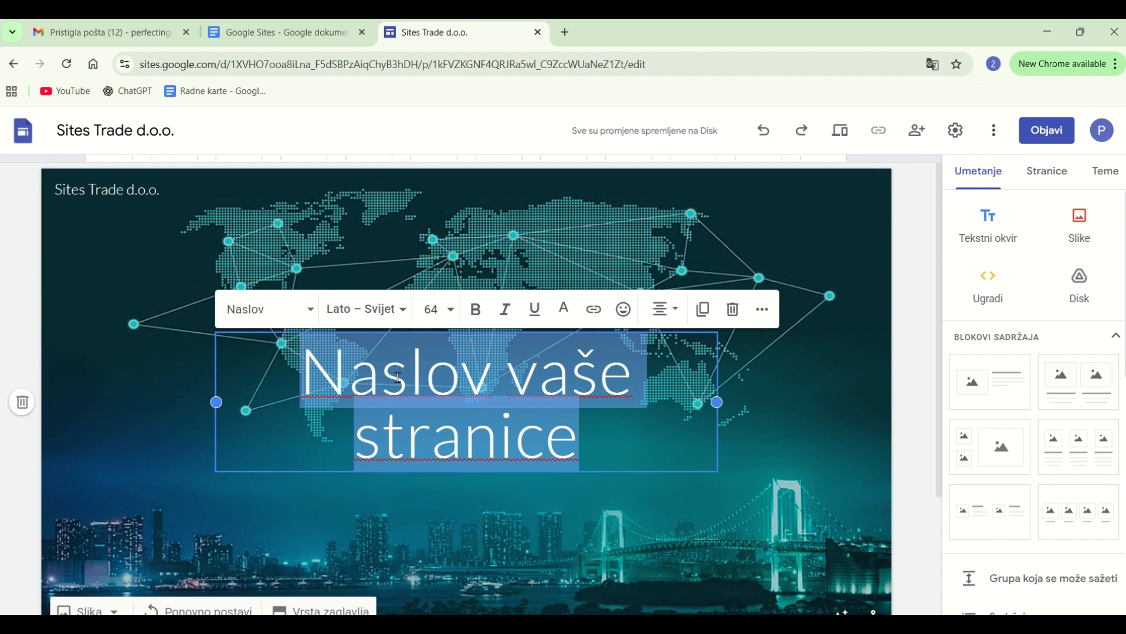
text(Sites )
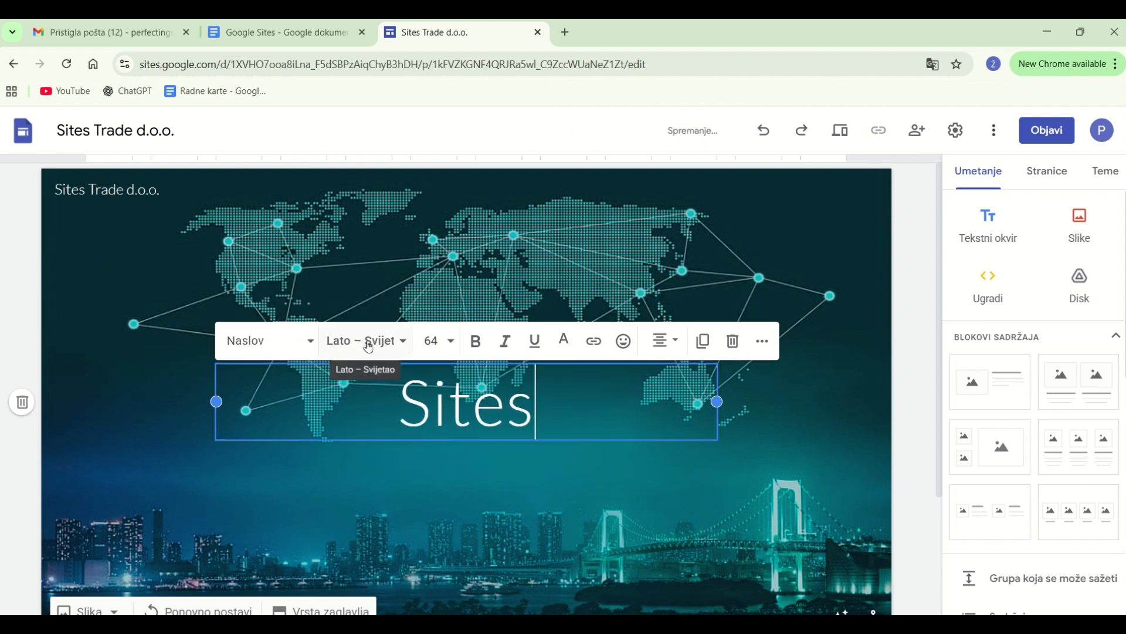
text(Trade d.o.)
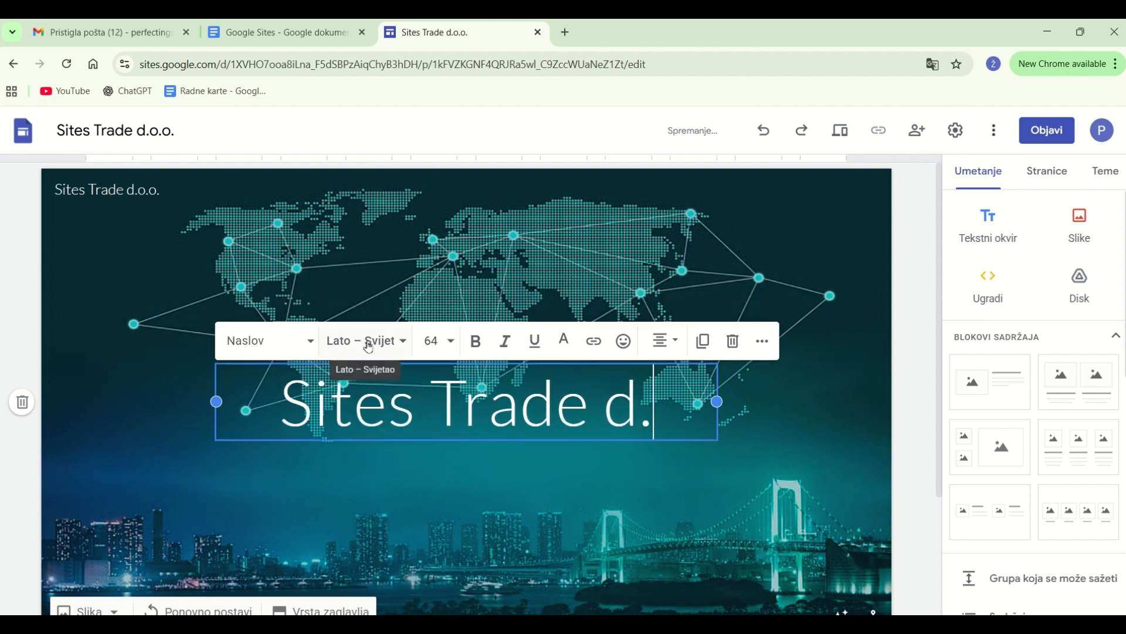
text(o.)
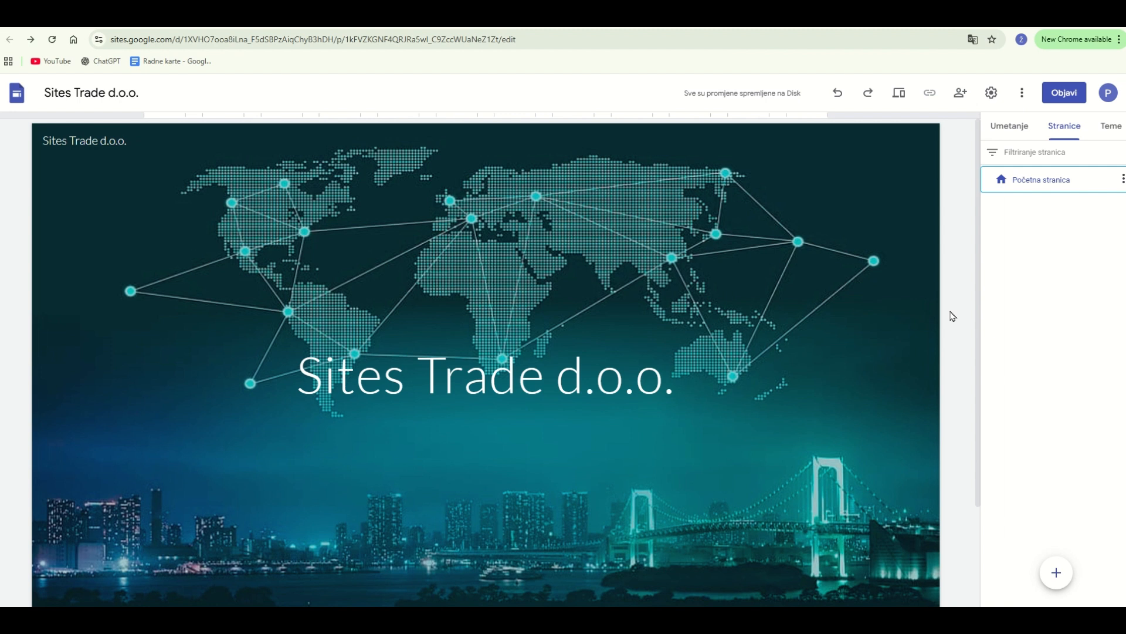
Add a new page named "O nama" and set its header type to banner (Natpis).
click(1054, 130)
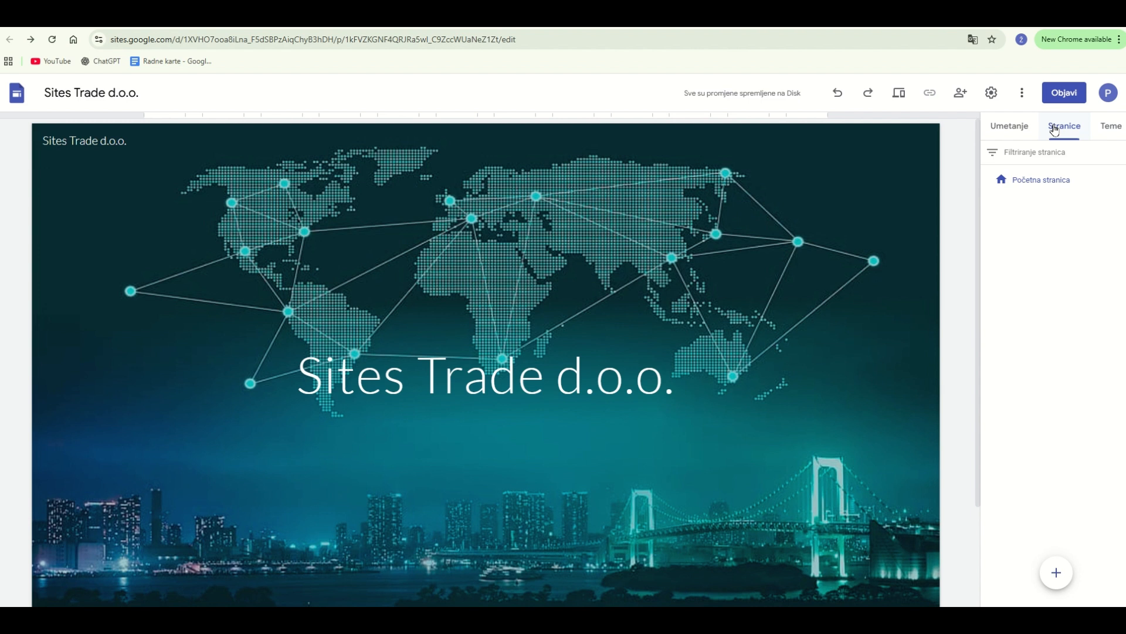
click(1057, 574)
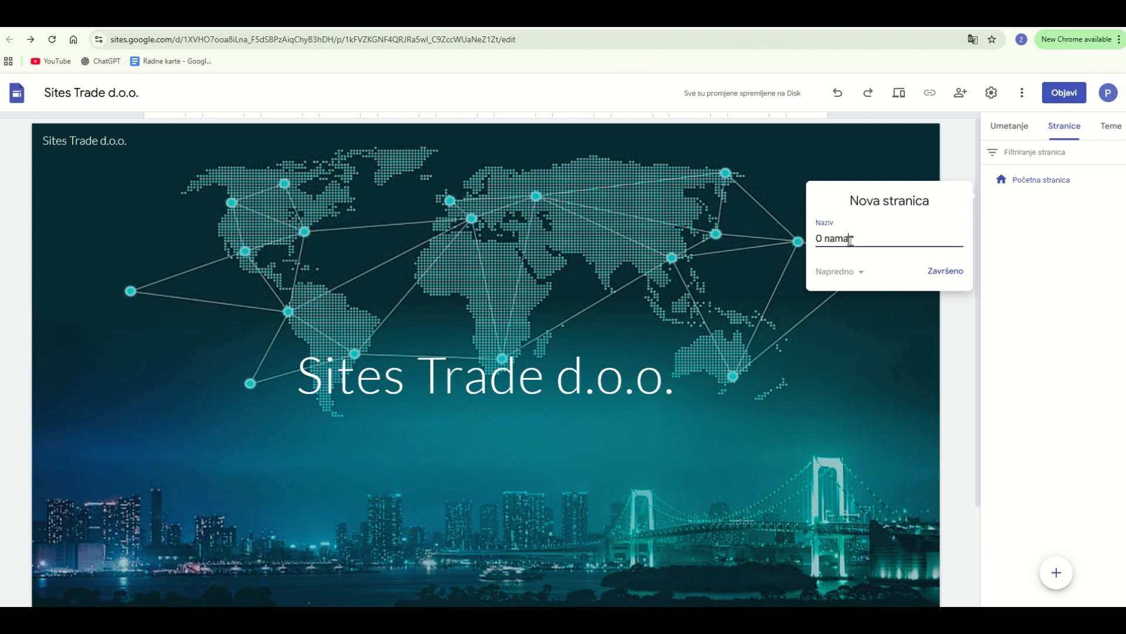
click(946, 272)
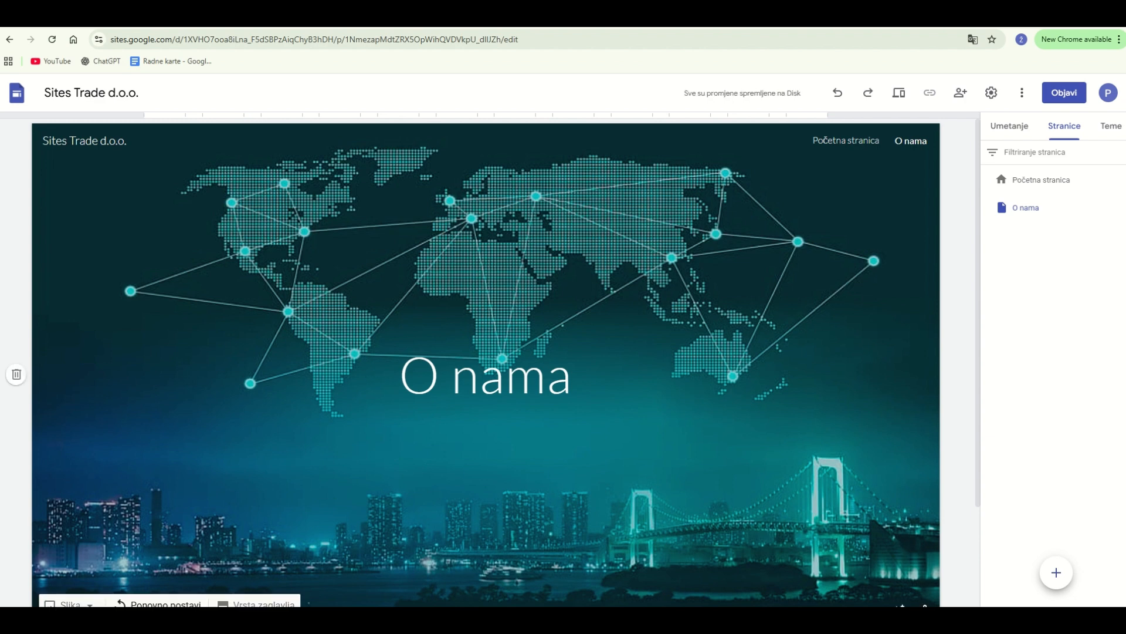
click(234, 605)
click(252, 594)
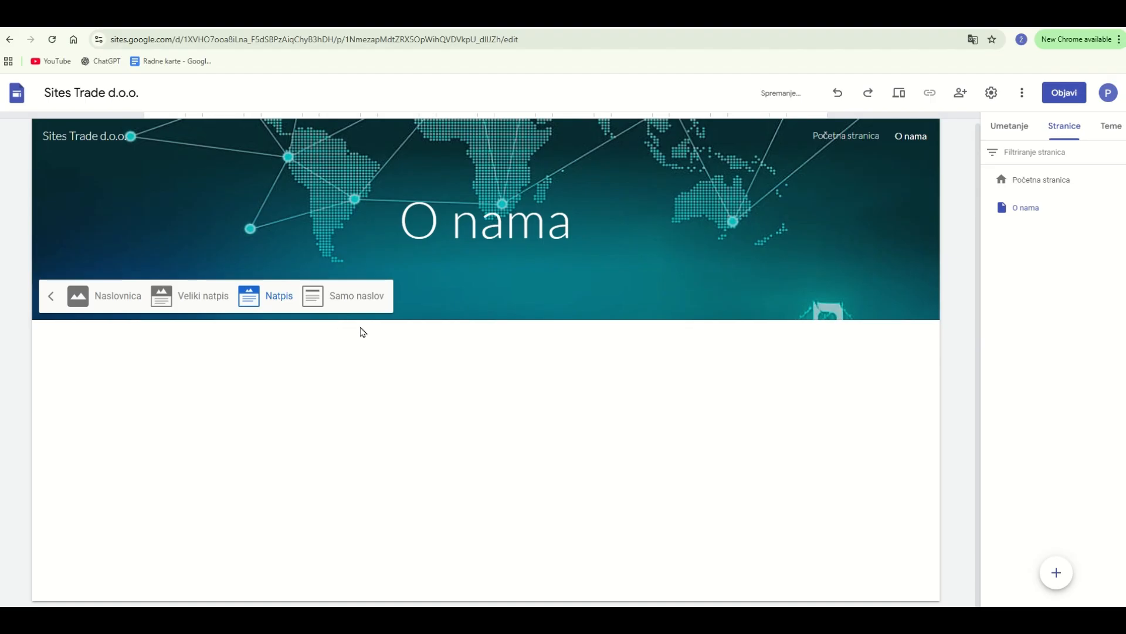
Add a text box reading "O nama" below the header and format it in bold at size 24.
click(1009, 127)
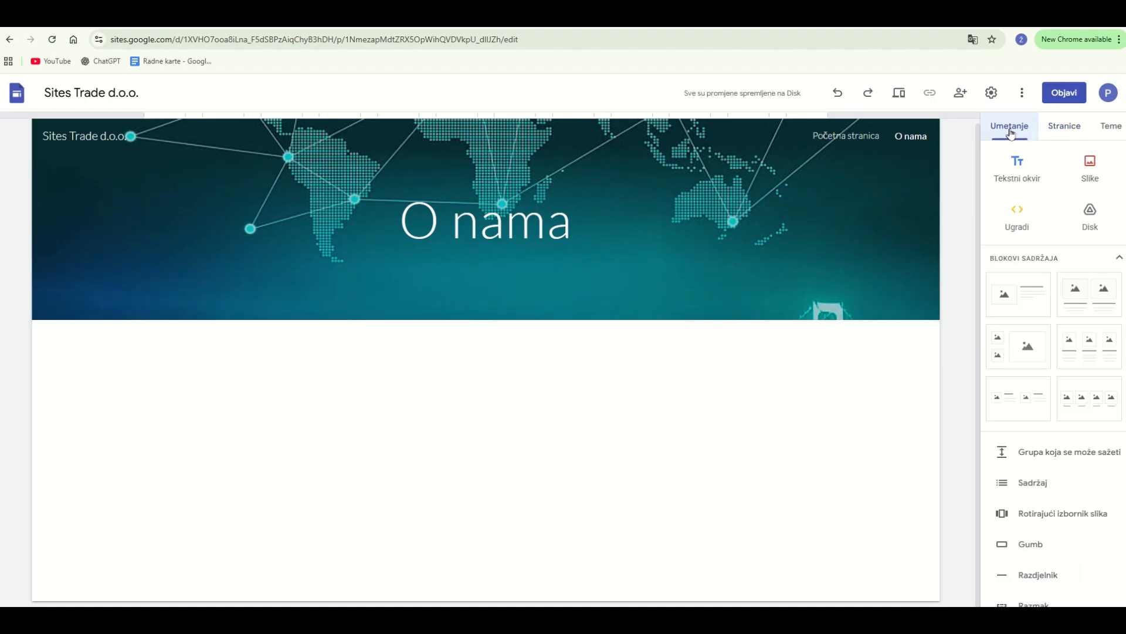
click(1021, 175)
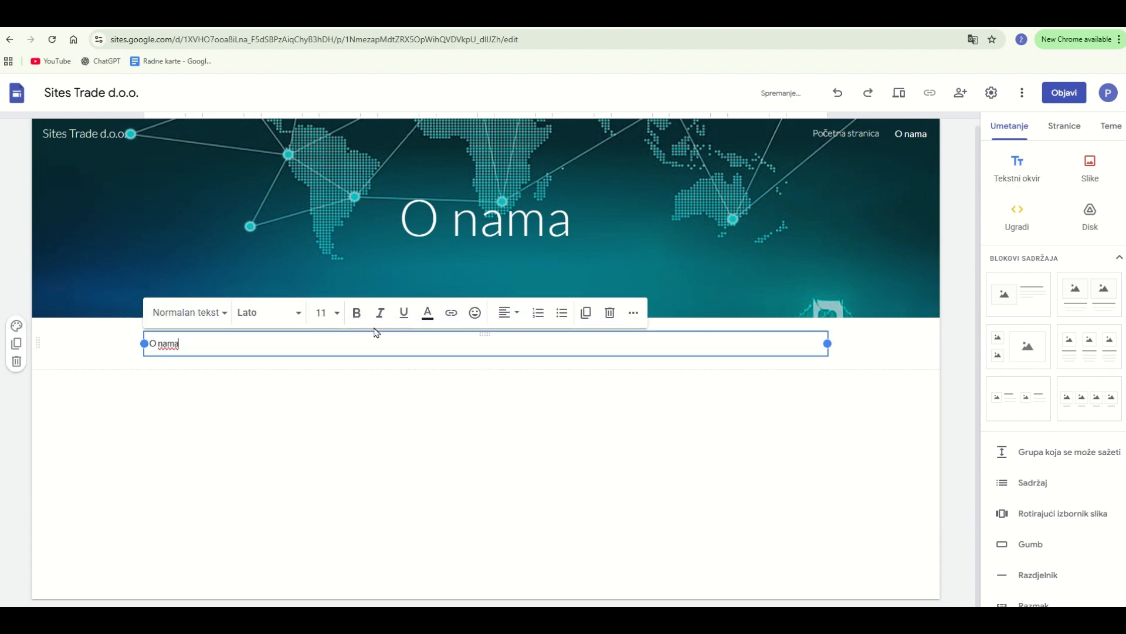
click(325, 312)
click(320, 542)
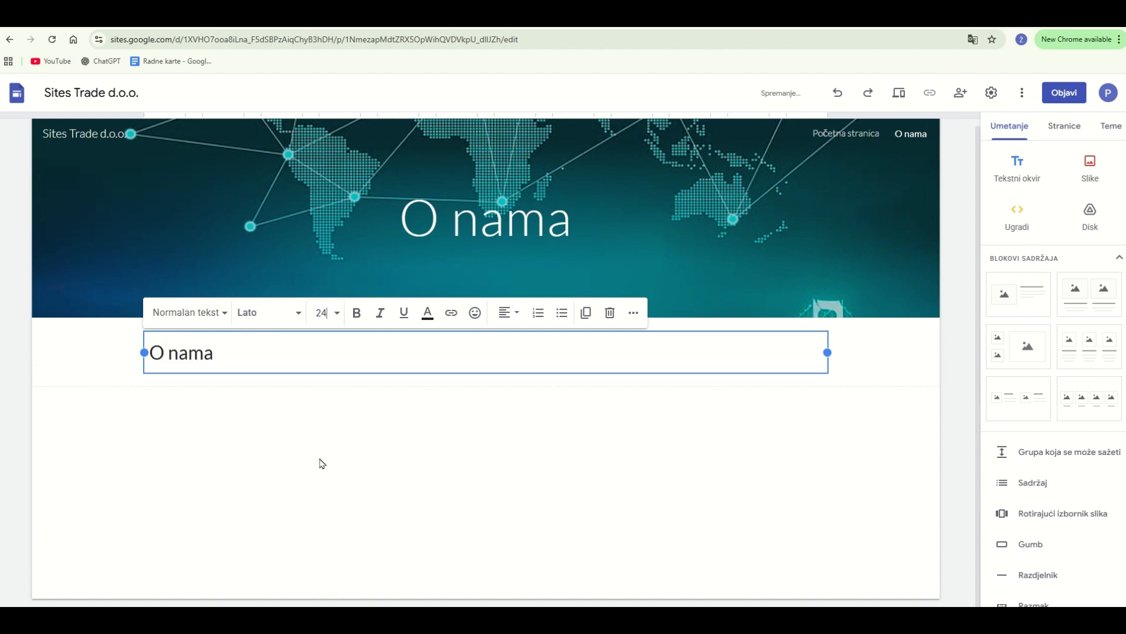
click(356, 313)
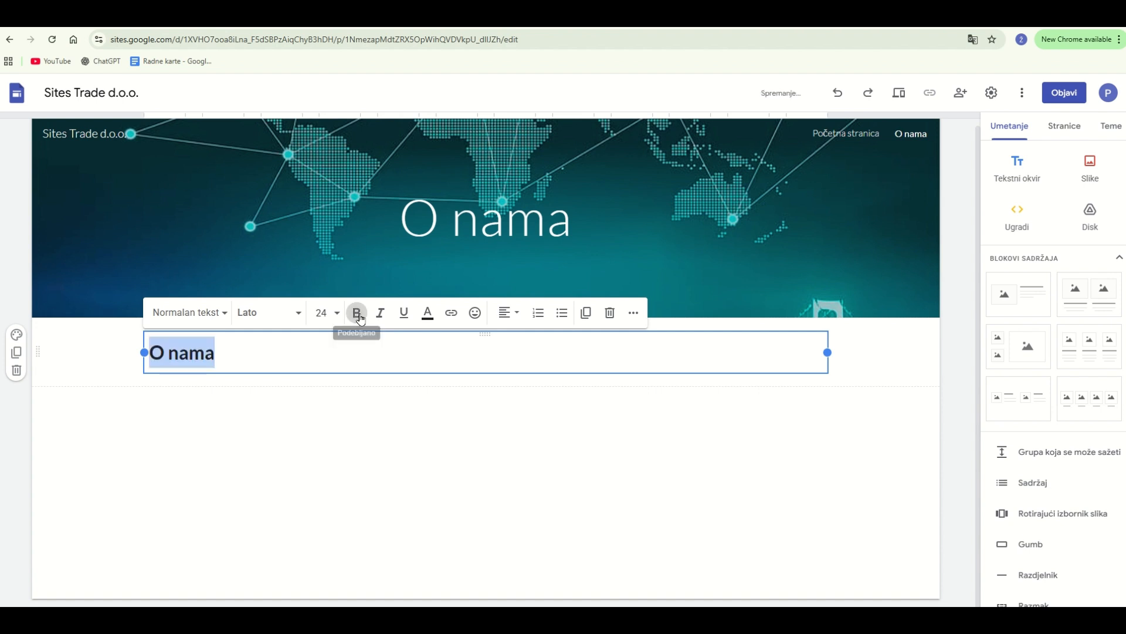
click(378, 438)
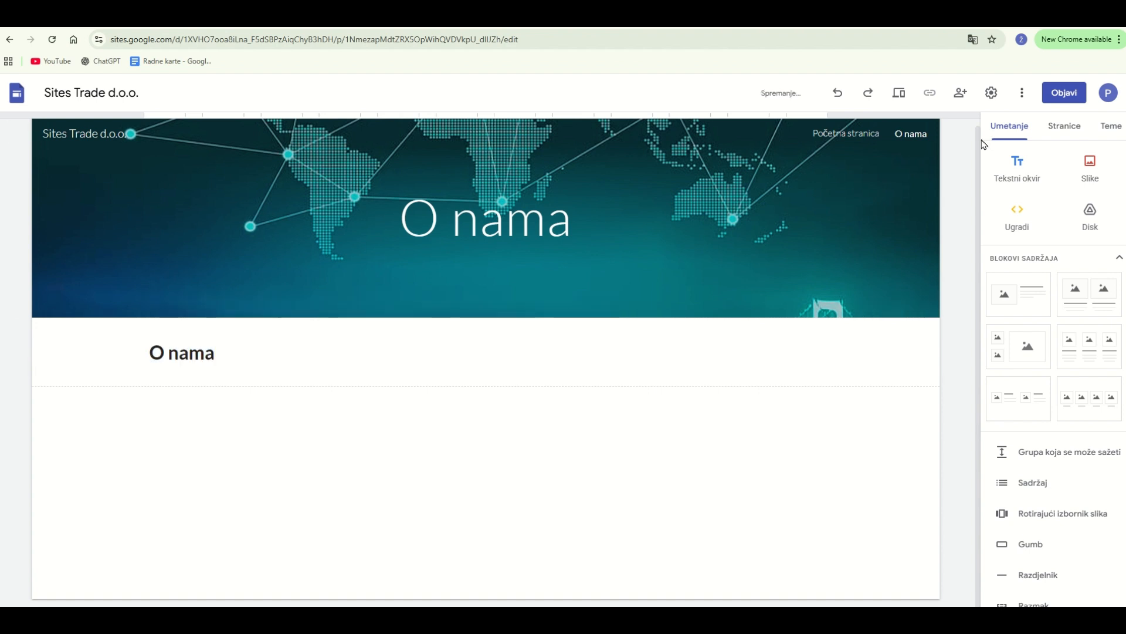
Add a second text box with the three-paragraph Sites Trade transport and logistics description and set its font size to 14.
click(1017, 168)
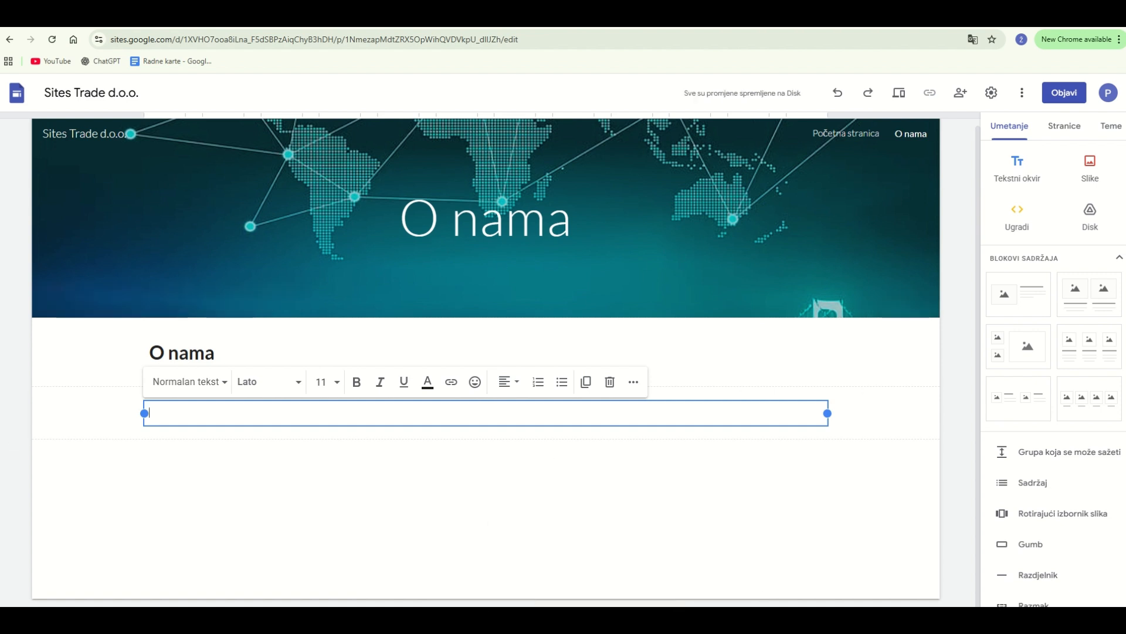
text(Sites Trade je tvrtka specijalizirana za prijevoz i logistiku, s naglaskom na pouzdanost, sigurnost i pravovremenu isporuku. Naš cilj je povezati točke – od polazišta do odredišta – uz maksimalnu učinkovitost i brigu za svakog klijenta. Svojim partnerima nudimo rješenja prilagođena različitim vrstama tereta, od manjih pošiljki do složenih transportnih projekata. Zahvaljujući modernom voznom parku i iskusnom timu vozača, osiguravamo da svaka pošiljka stigne na vrijeme i u savršenom stanju. Za nas transport nije samo usluga – to je odgovornost i povjerenje koje gradimo iz dana u dan. Sa Sites Tradeom vaš teret je uvijek na sigurnom putu.)
key(ctrl+a)
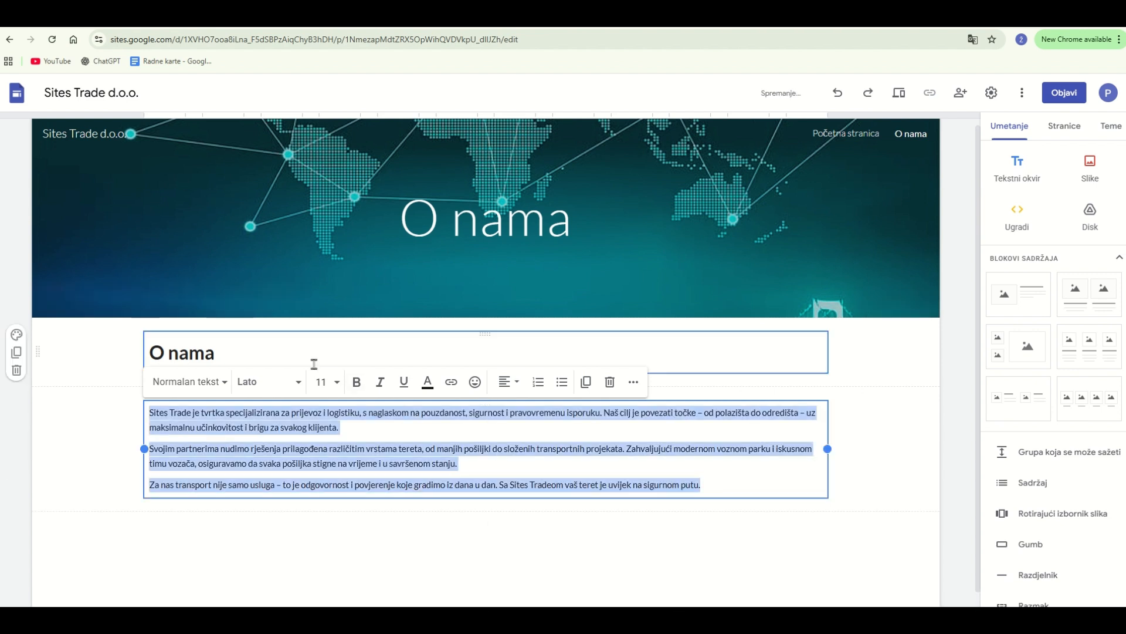
click(338, 386)
click(322, 254)
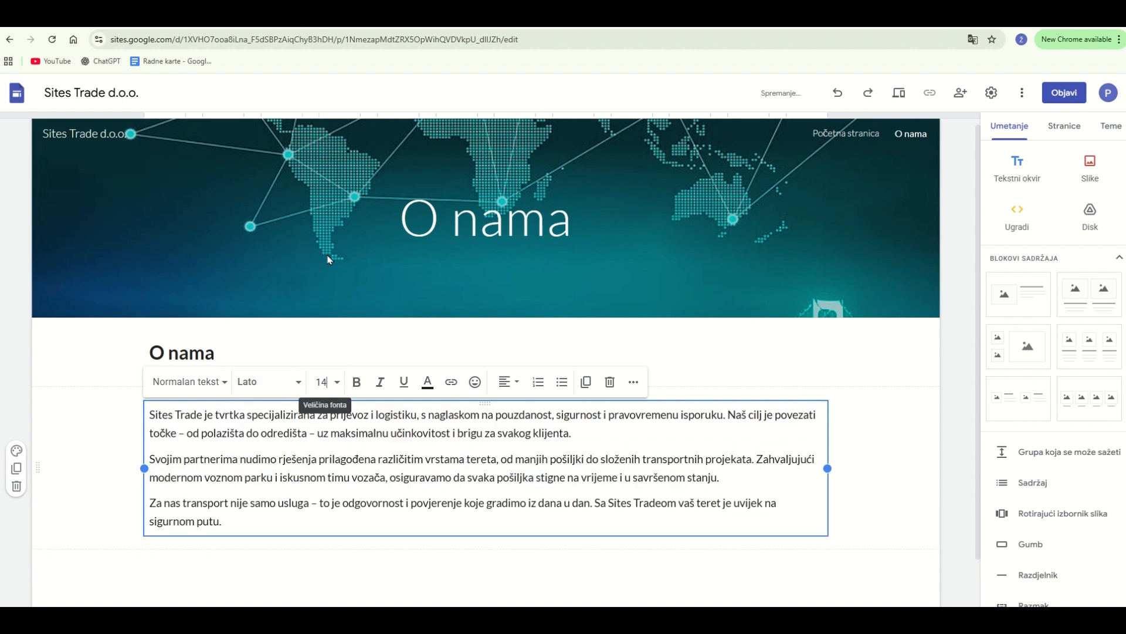
Duplicate the description section on the "O nama" page and replace the copy's text with the company contact line (name, location, e-mail, phone).
click(550, 583)
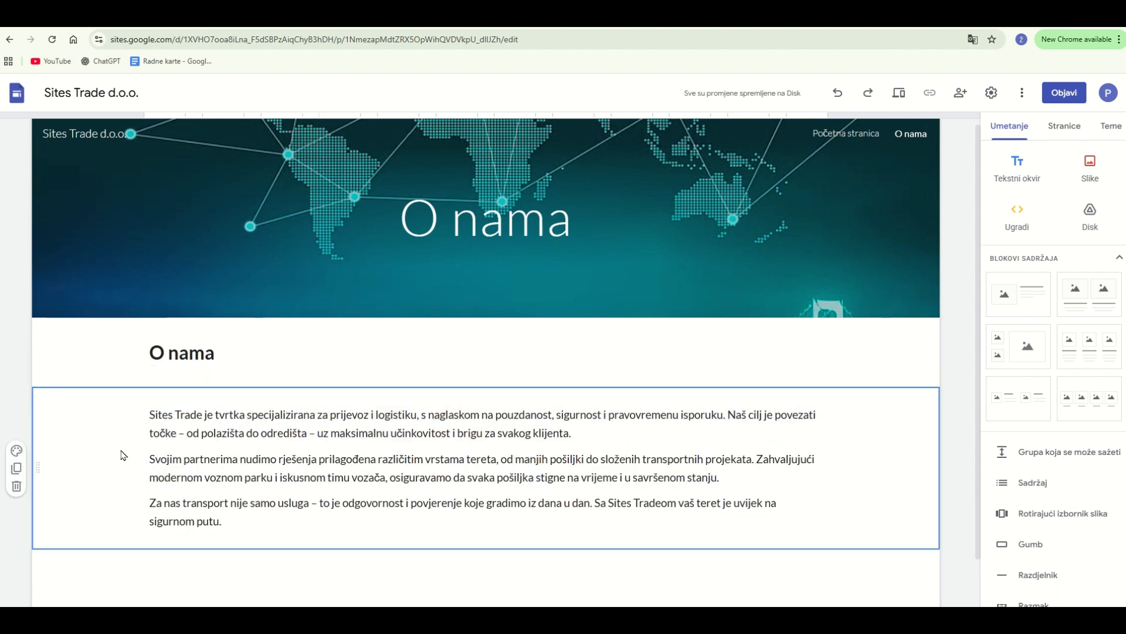
click(17, 467)
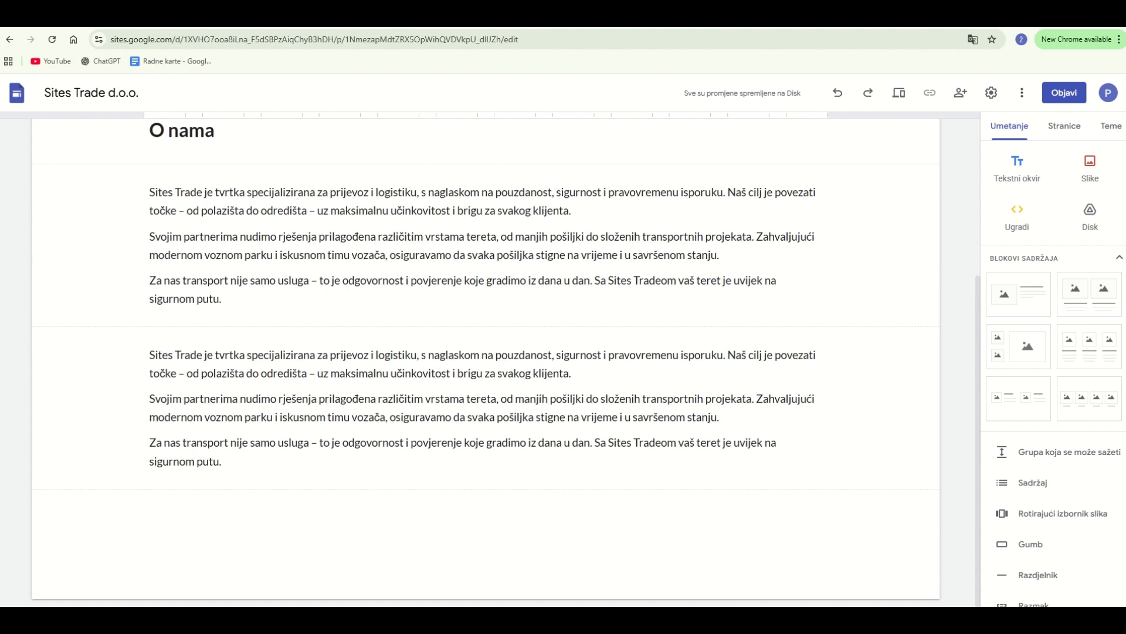
click(249, 461)
drag(249, 462, 140, 367)
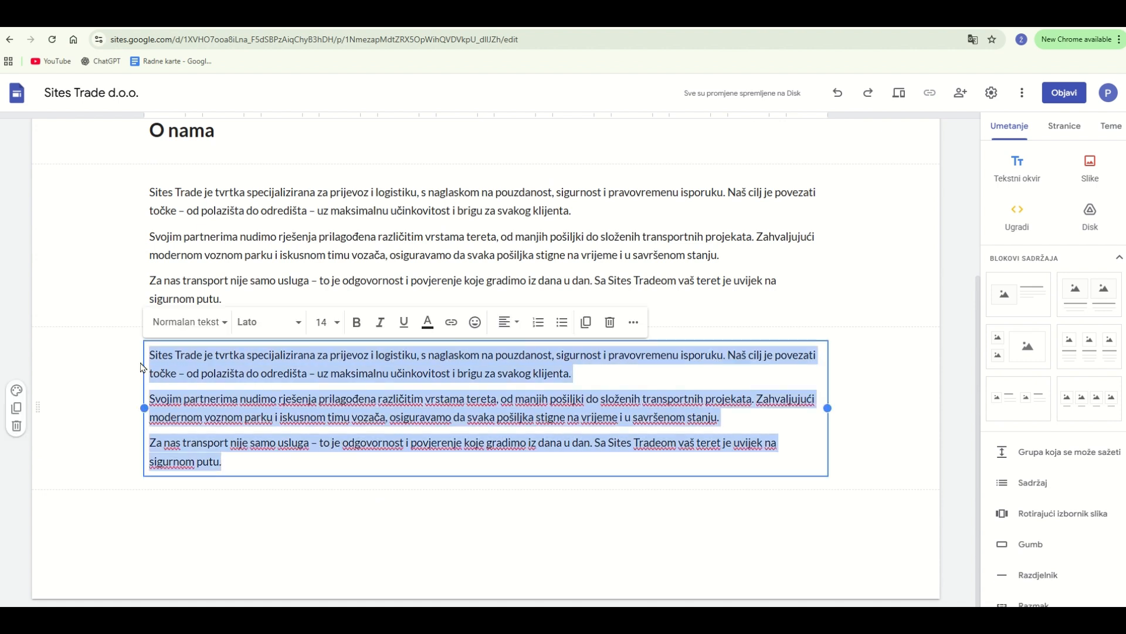
key(ctrl+v)
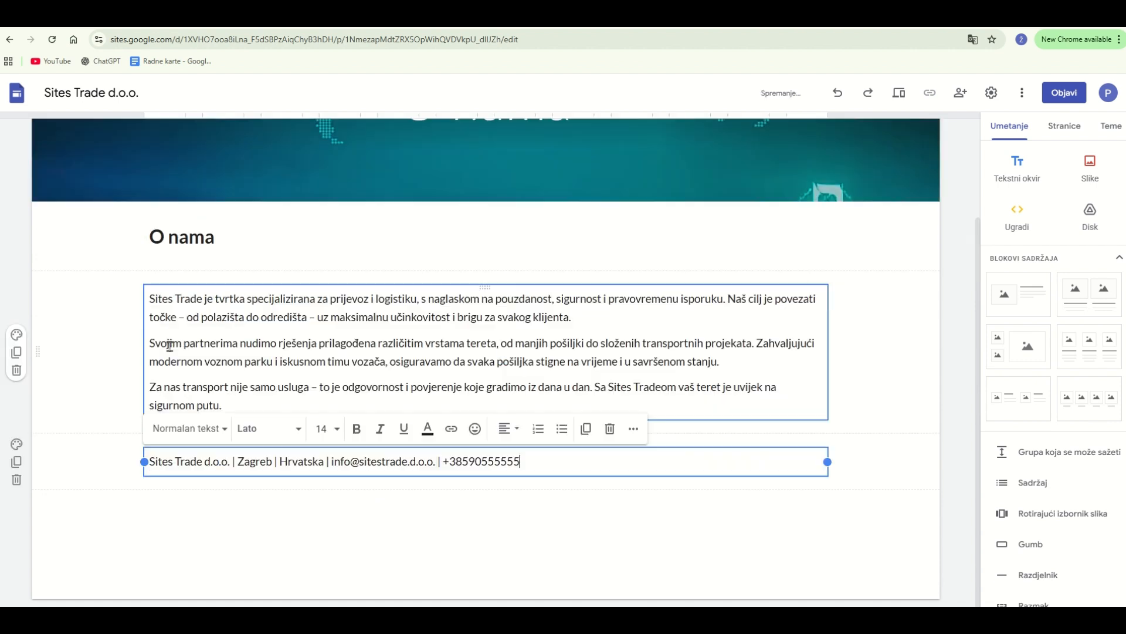
Color the contact line on the "O nama" page blue and center it.
drag(538, 462, 171, 462)
click(428, 428)
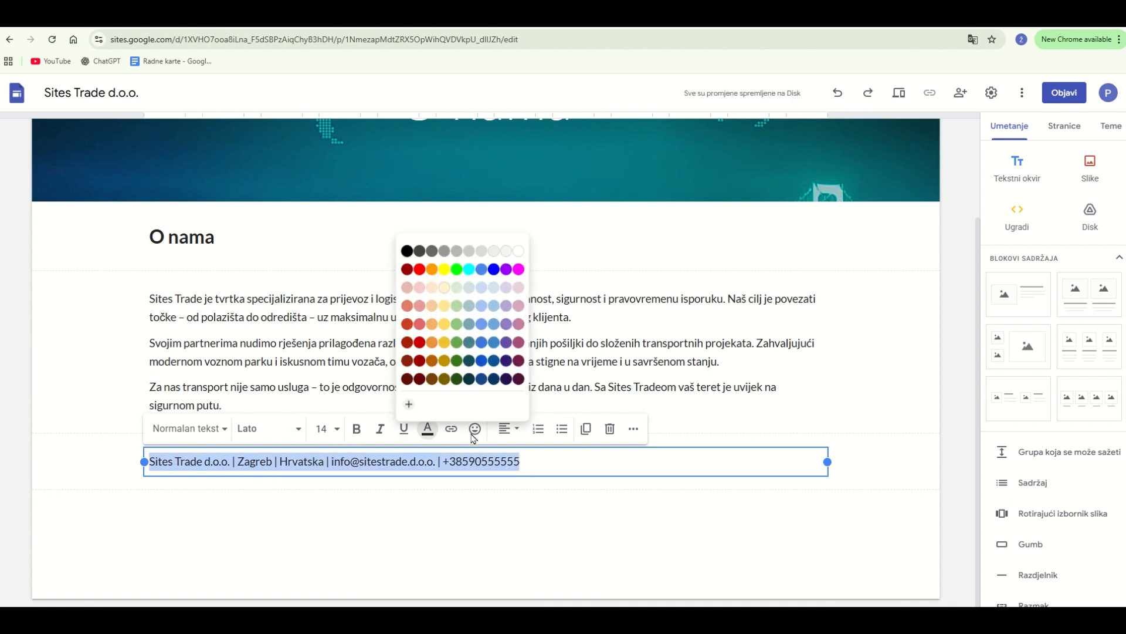
click(494, 270)
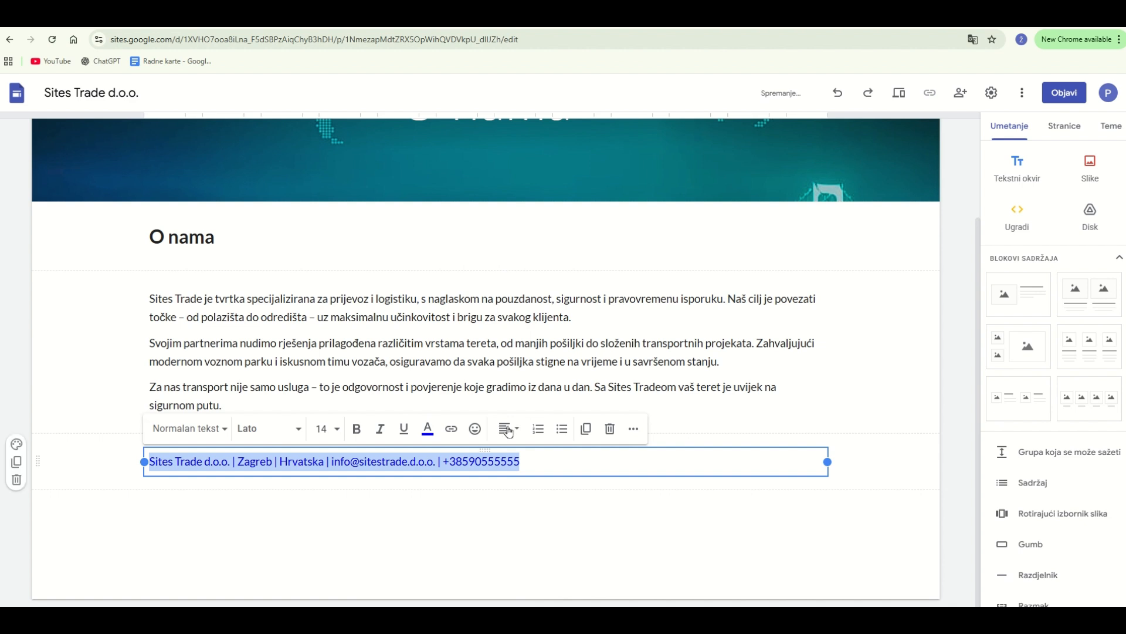
click(510, 429)
click(510, 489)
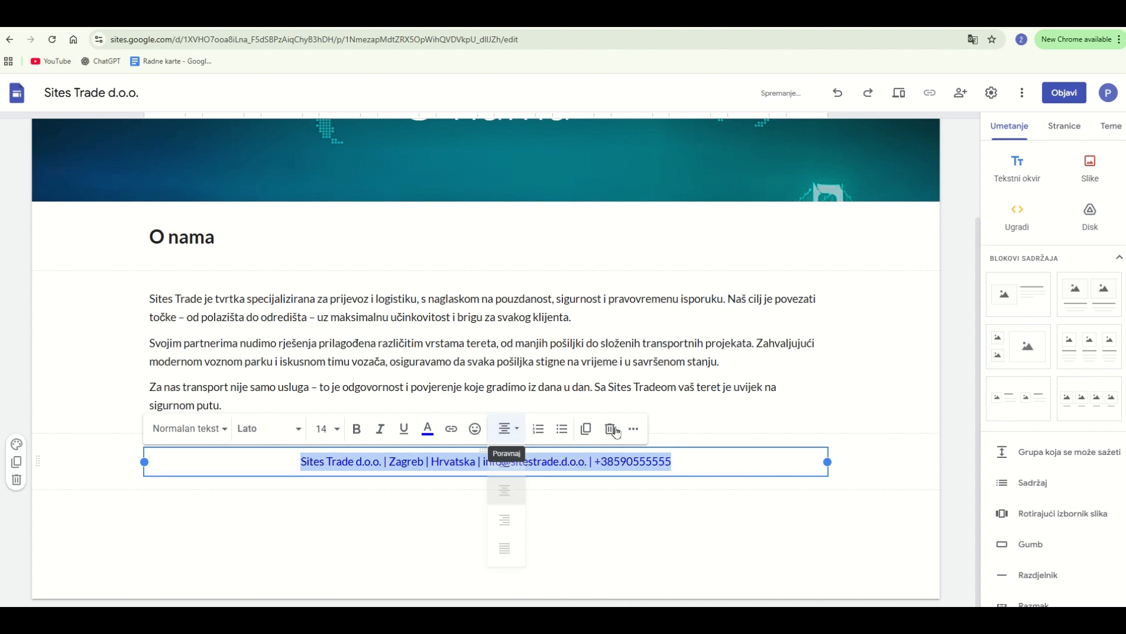
click(707, 503)
Insert a button named "O nama" on the home page, linked to the "O nama" page, and center it below the header.
click(1059, 130)
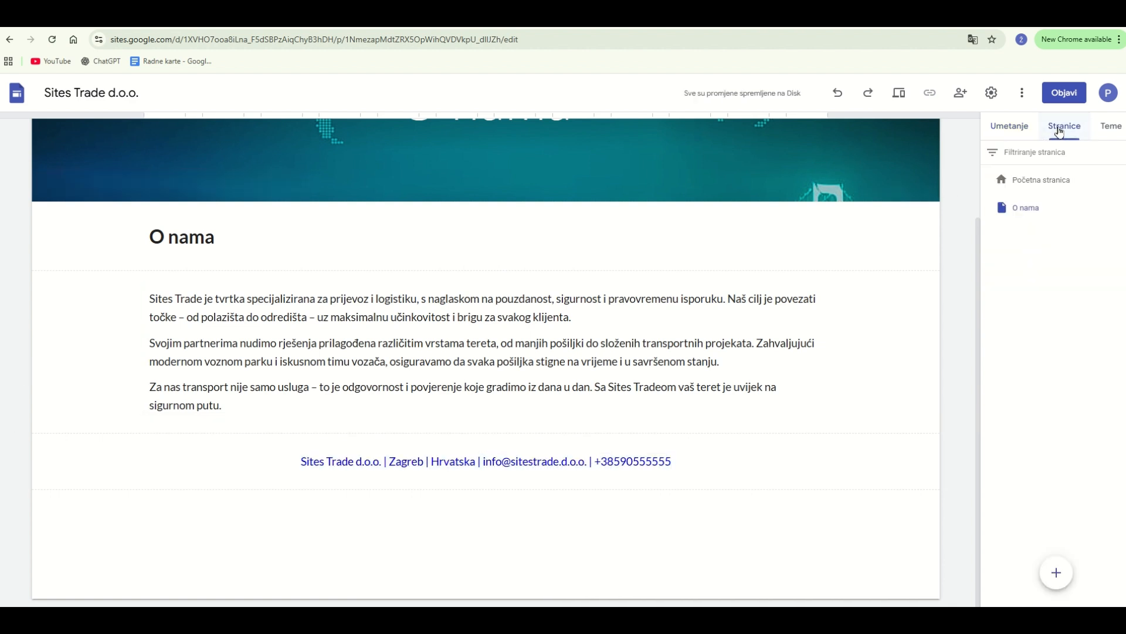
click(1047, 181)
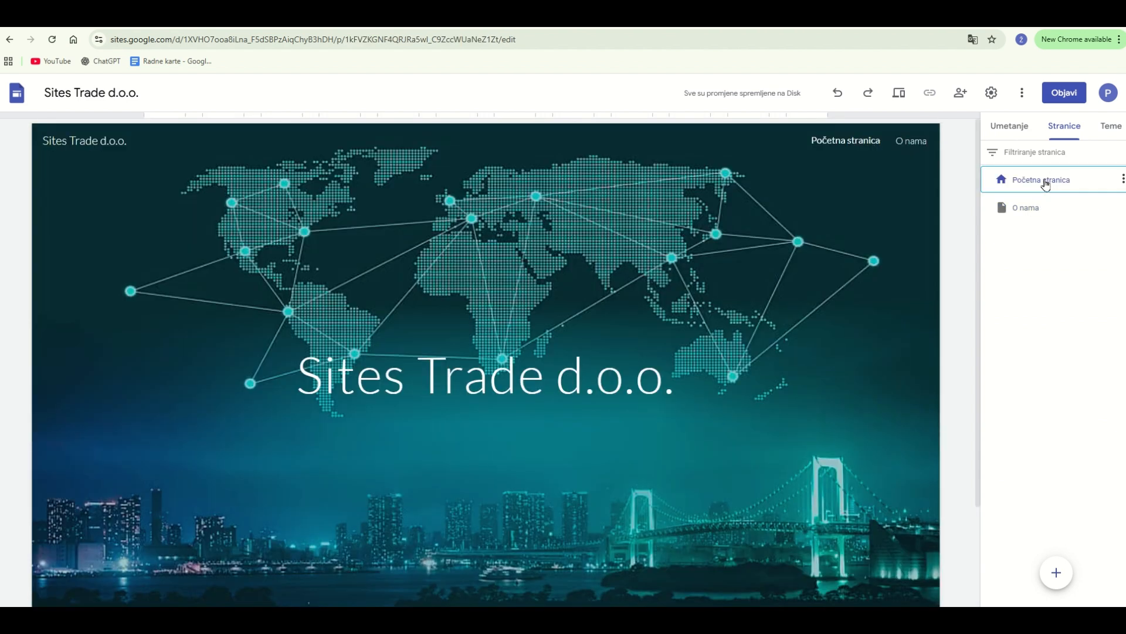
click(1010, 130)
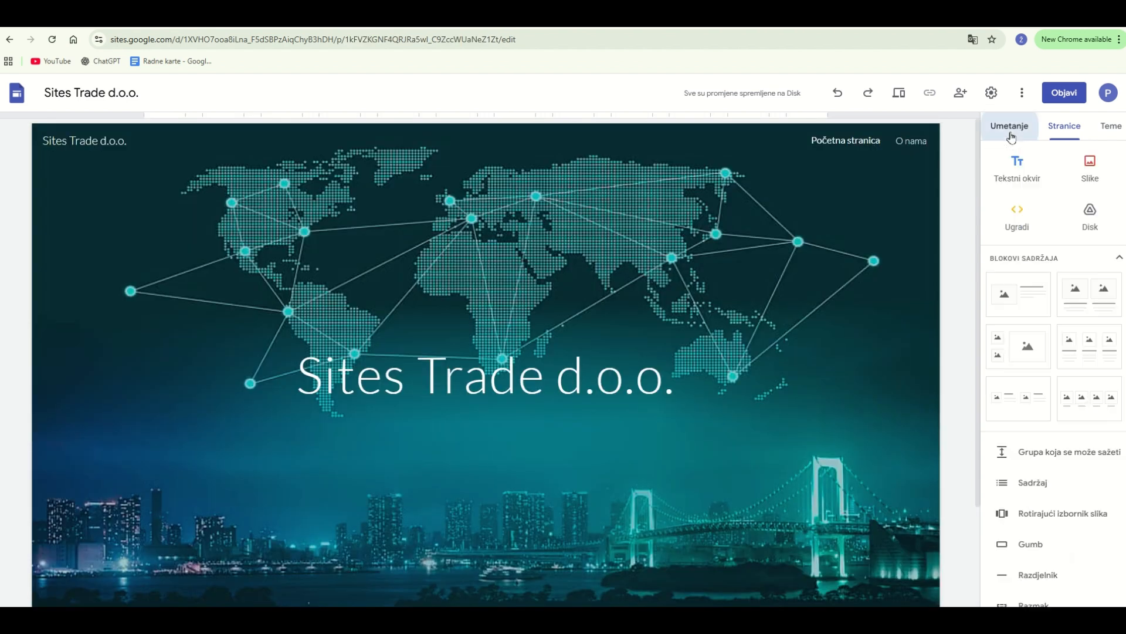
scroll(1009, 347, down, 3)
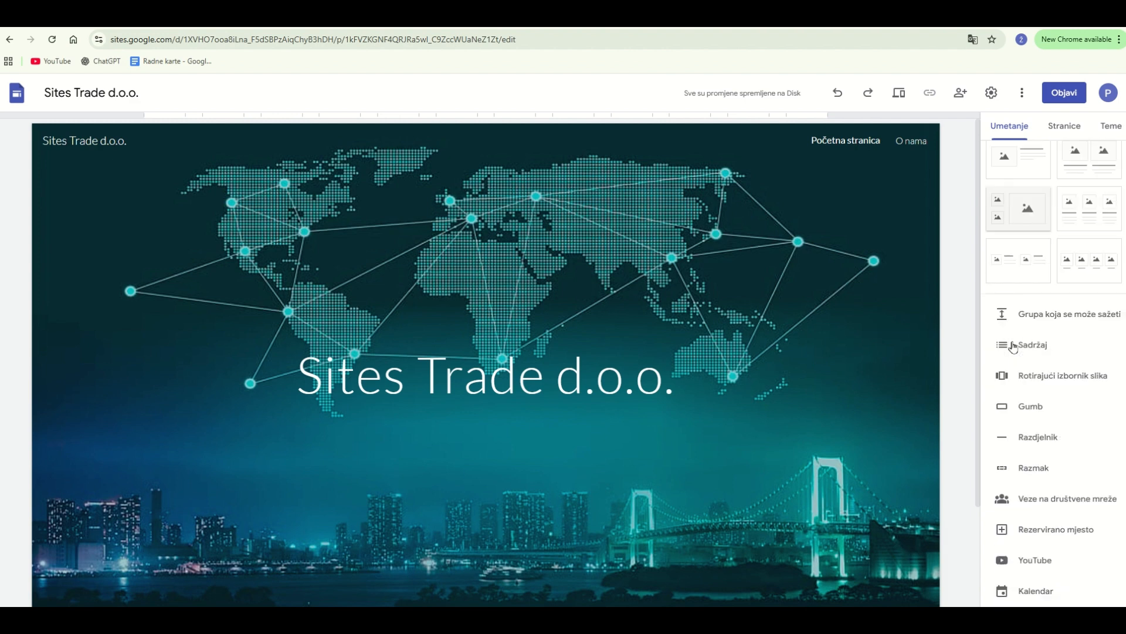
click(998, 406)
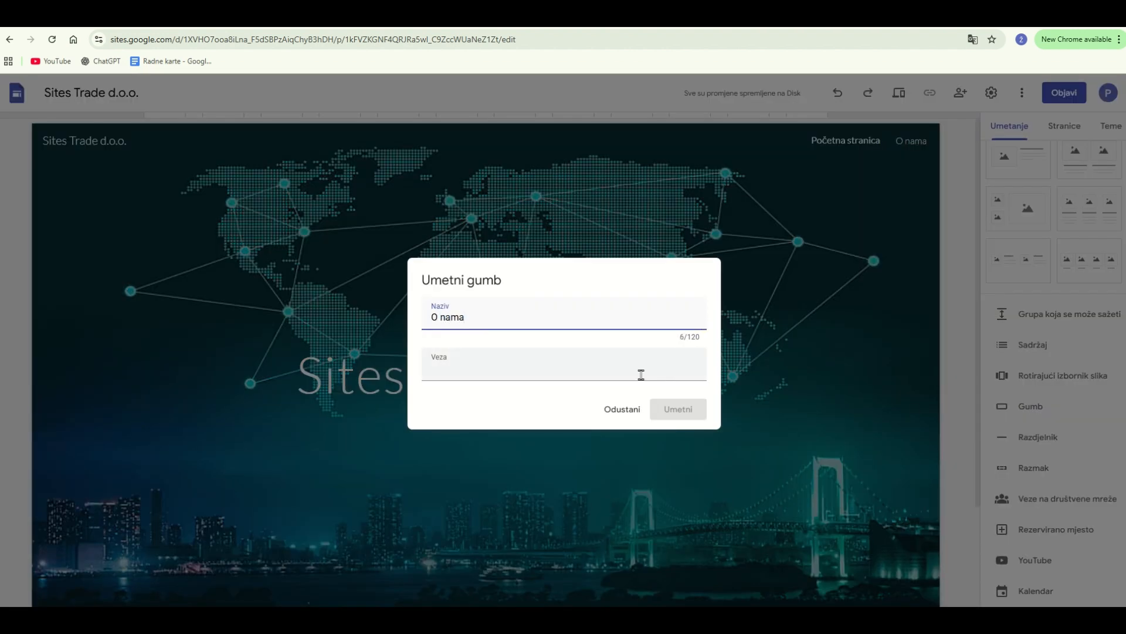
click(590, 379)
click(492, 420)
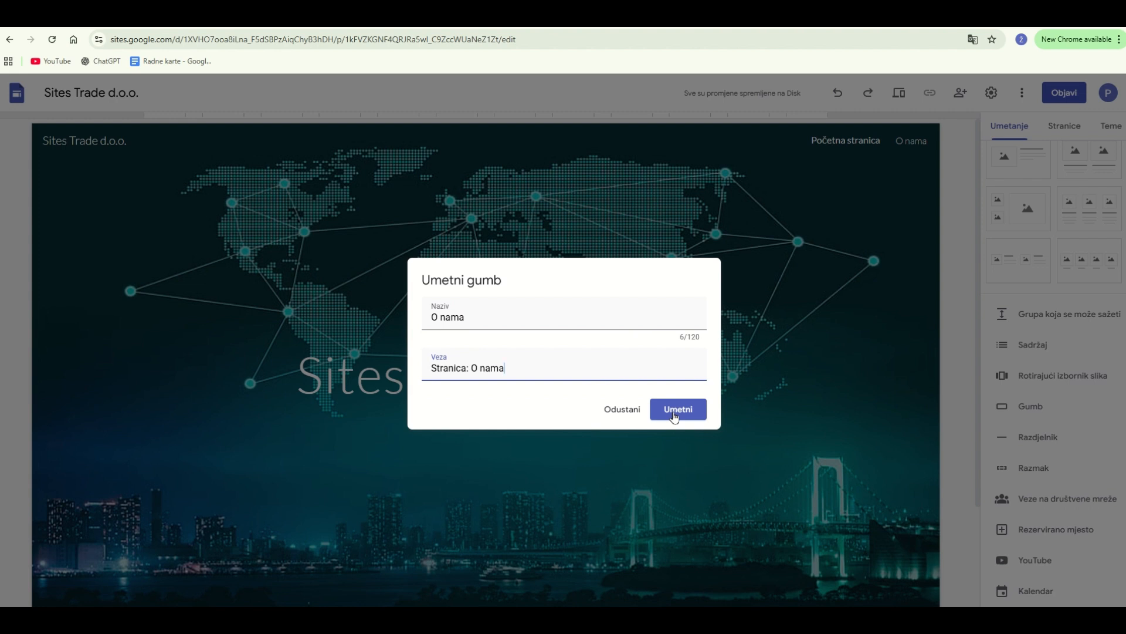
click(675, 416)
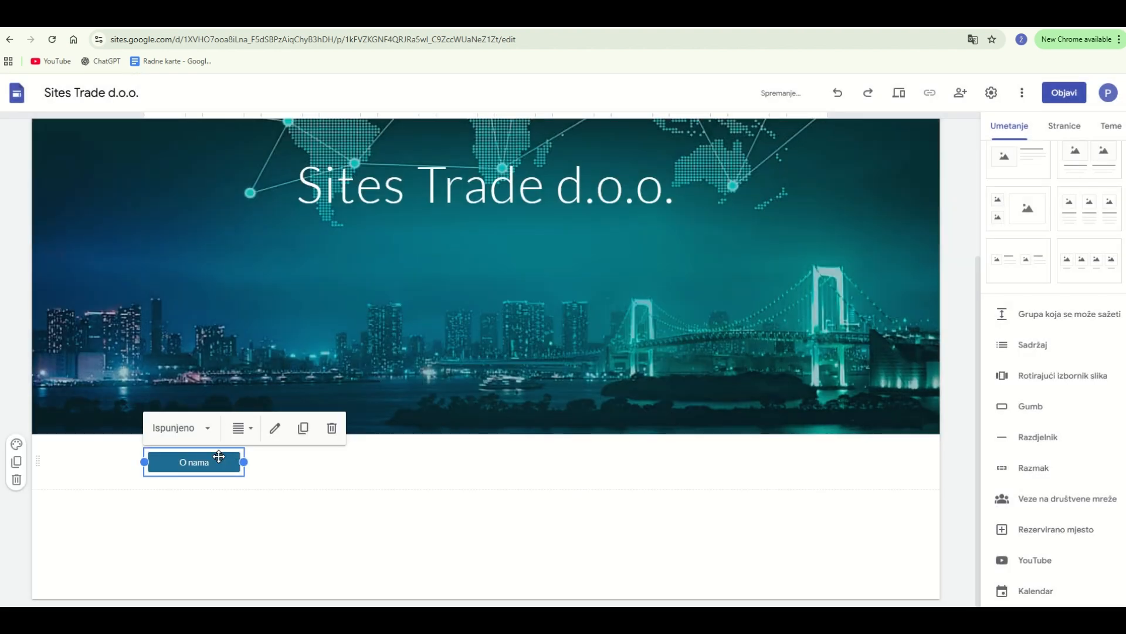
drag(218, 461, 504, 463)
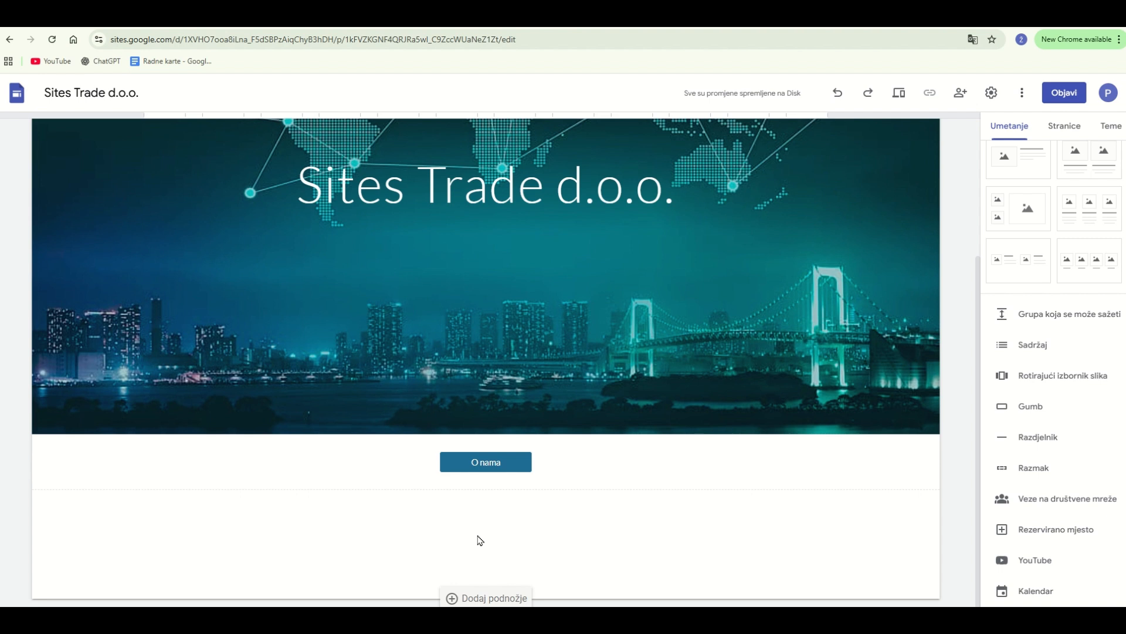
Set the published site's general access to public (Javno) in the sharing settings.
click(957, 100)
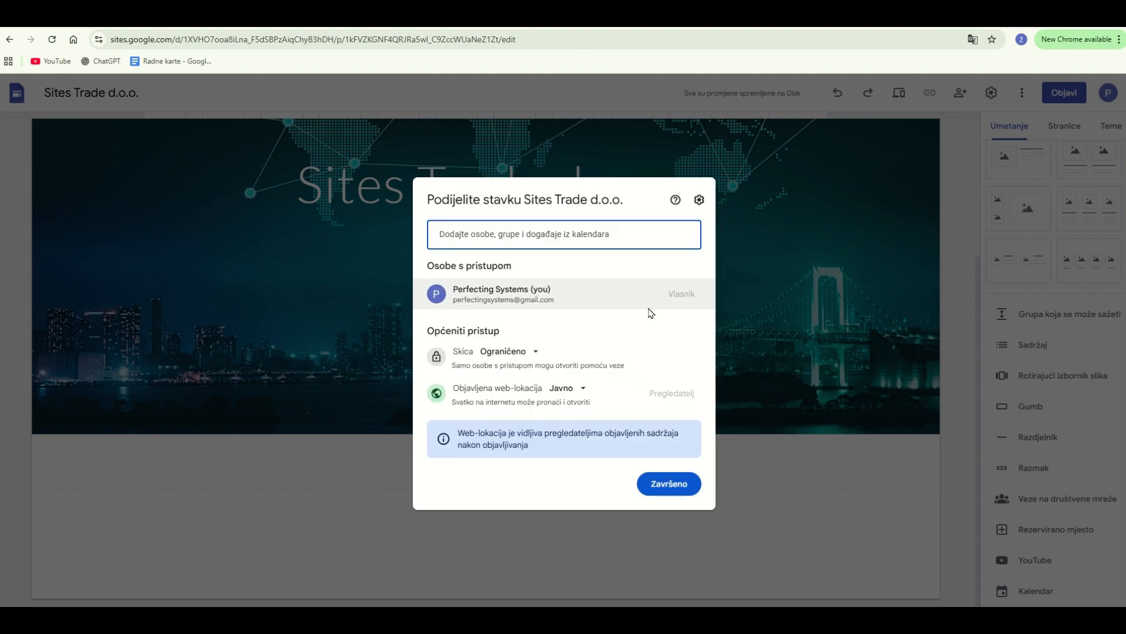
click(581, 390)
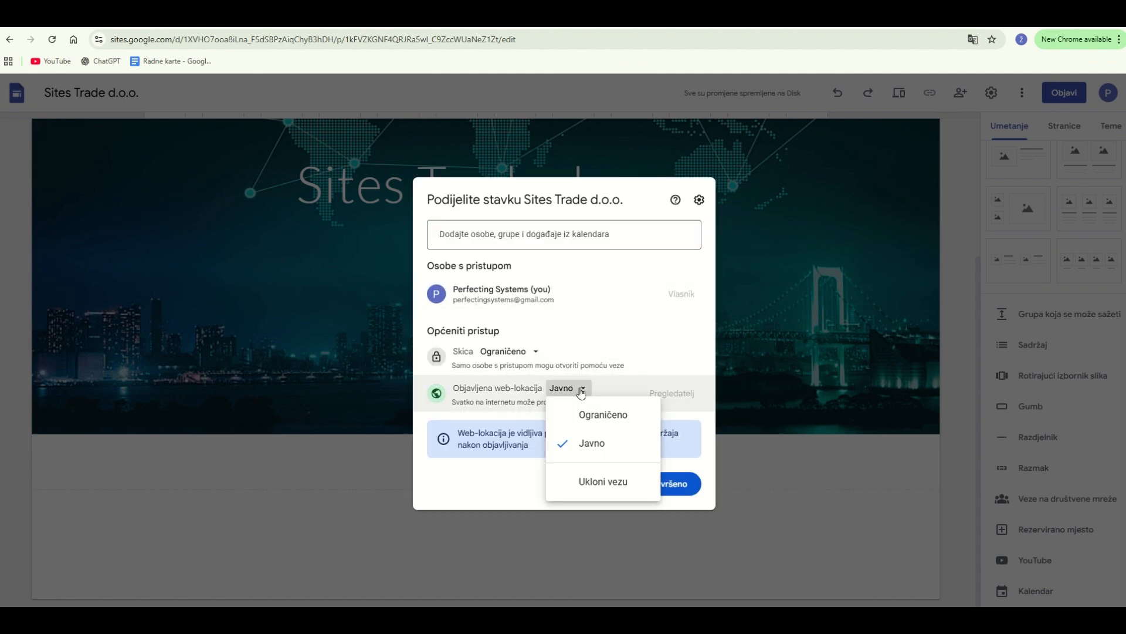
click(604, 452)
click(667, 482)
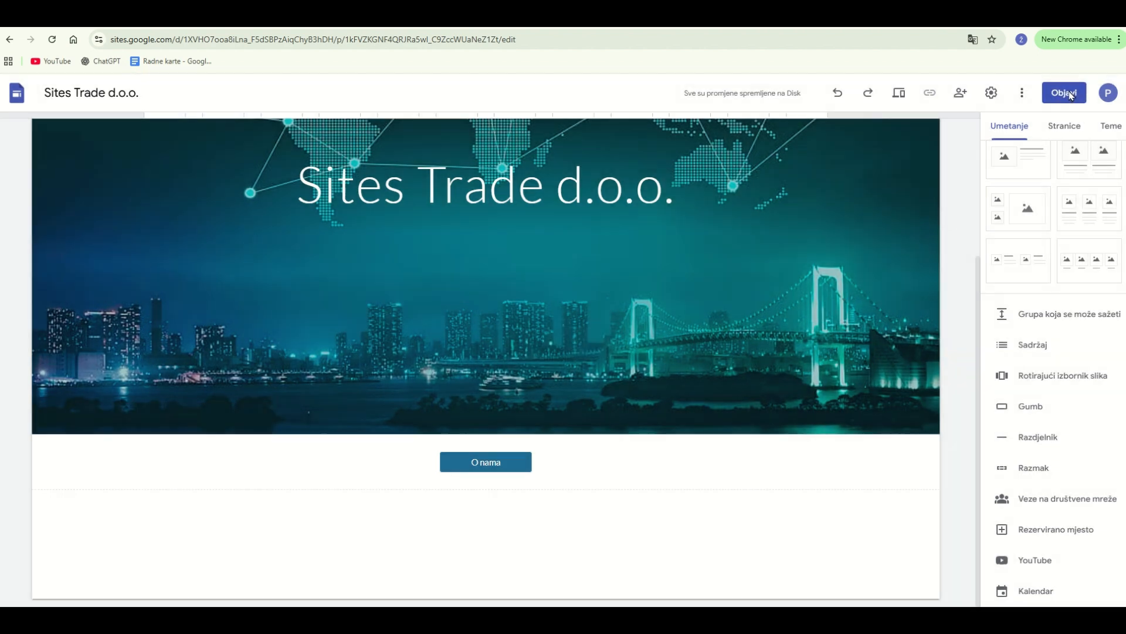
Publish the site to the web under the address "sitestradedoo".
click(1069, 96)
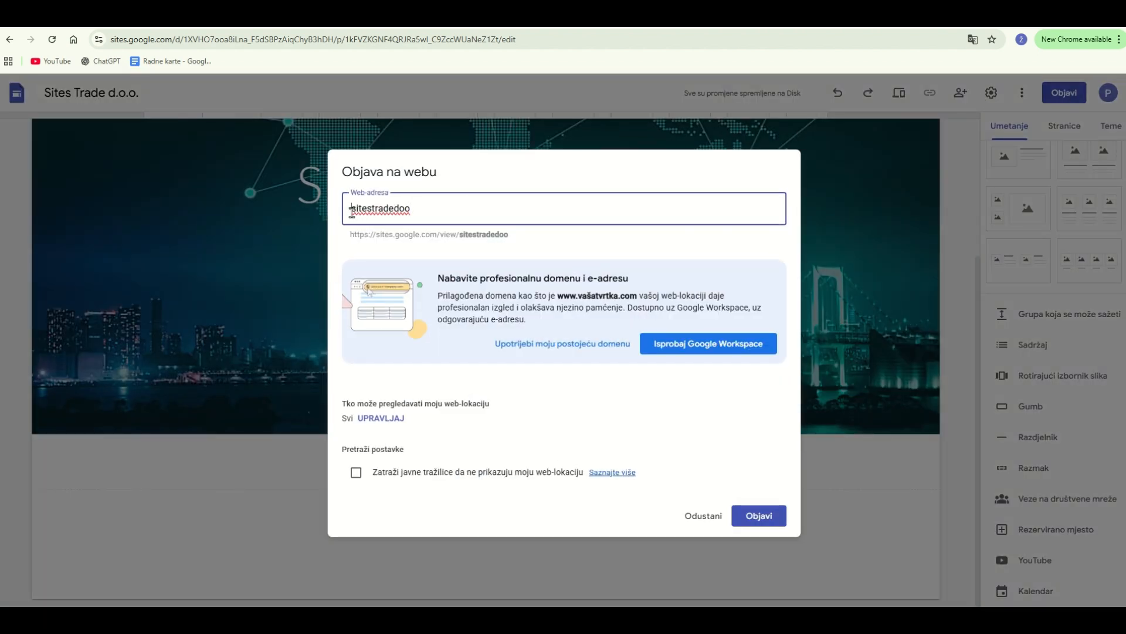
drag(352, 209, 413, 212)
click(475, 212)
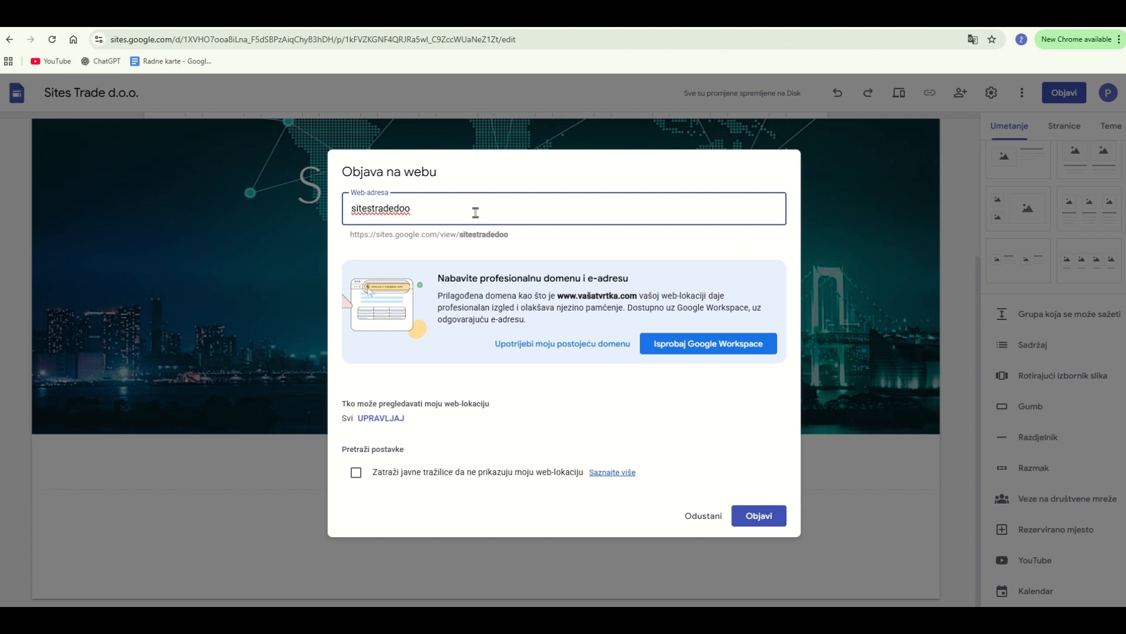
click(755, 515)
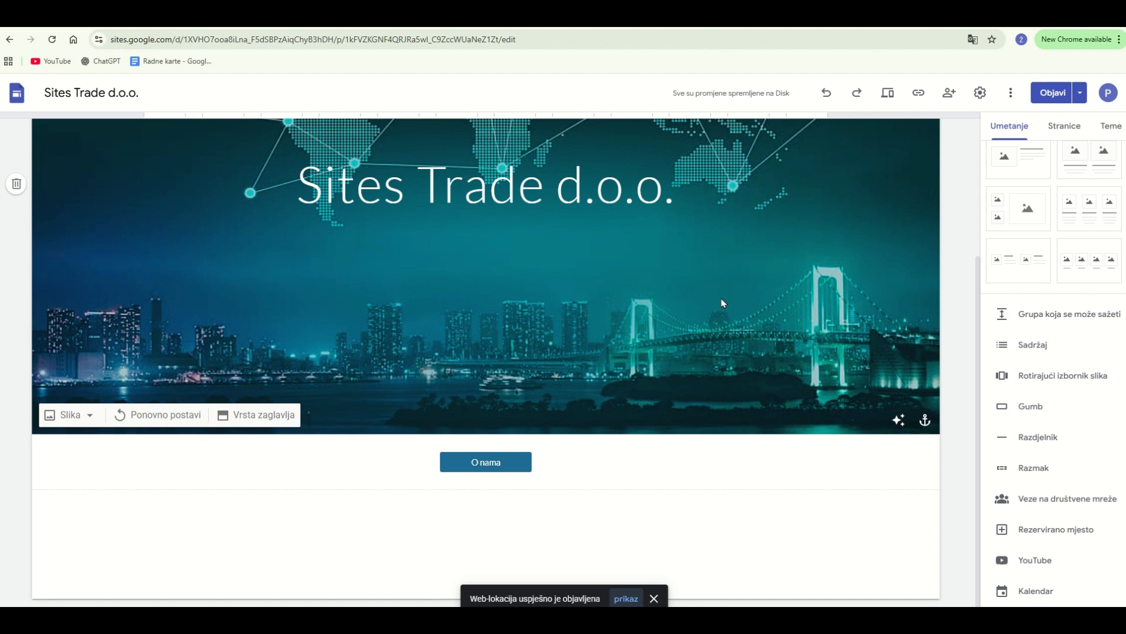
View the published Sites Trade website and select its full web address.
click(1079, 92)
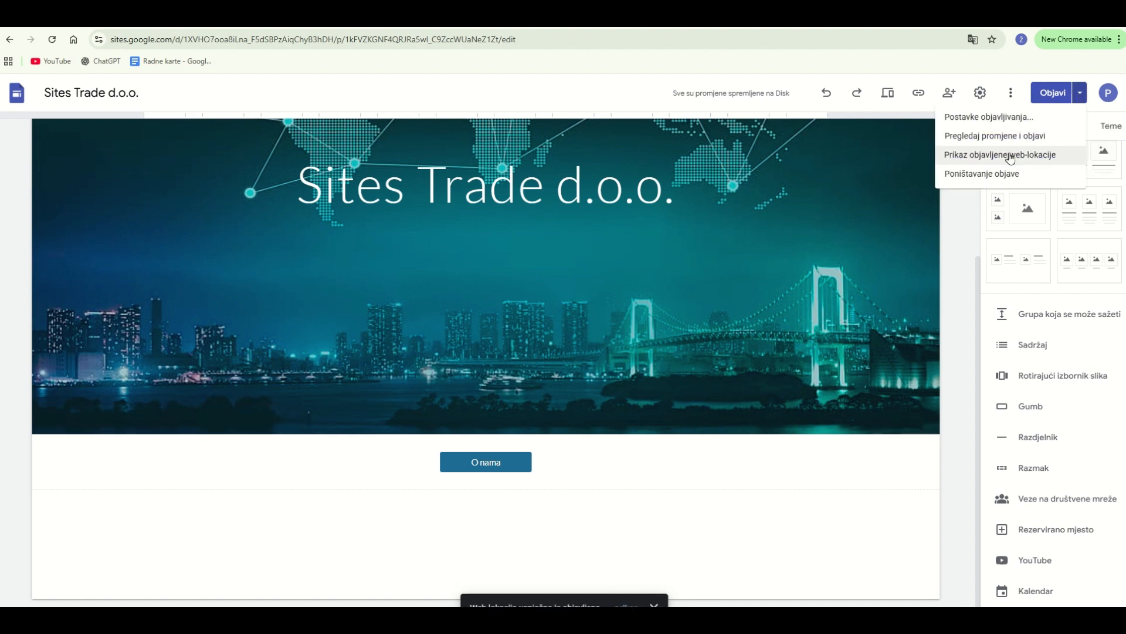
click(988, 155)
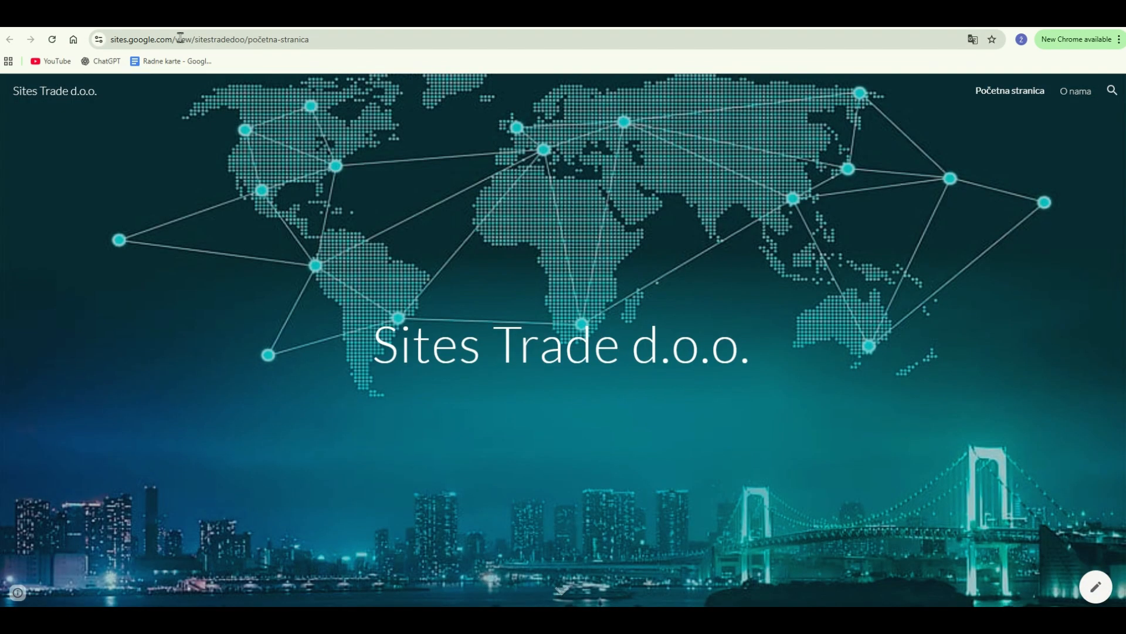
drag(333, 38, 104, 39)
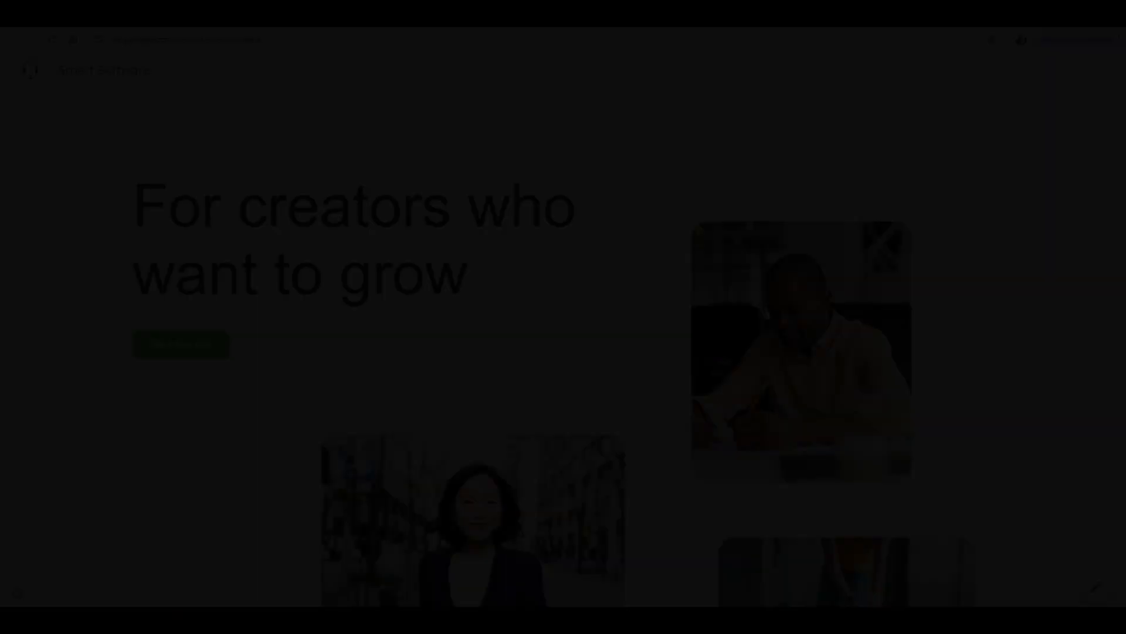
Look through the published Smart Software example site from its header down to the footer.
scroll(566, 284, down, 15)
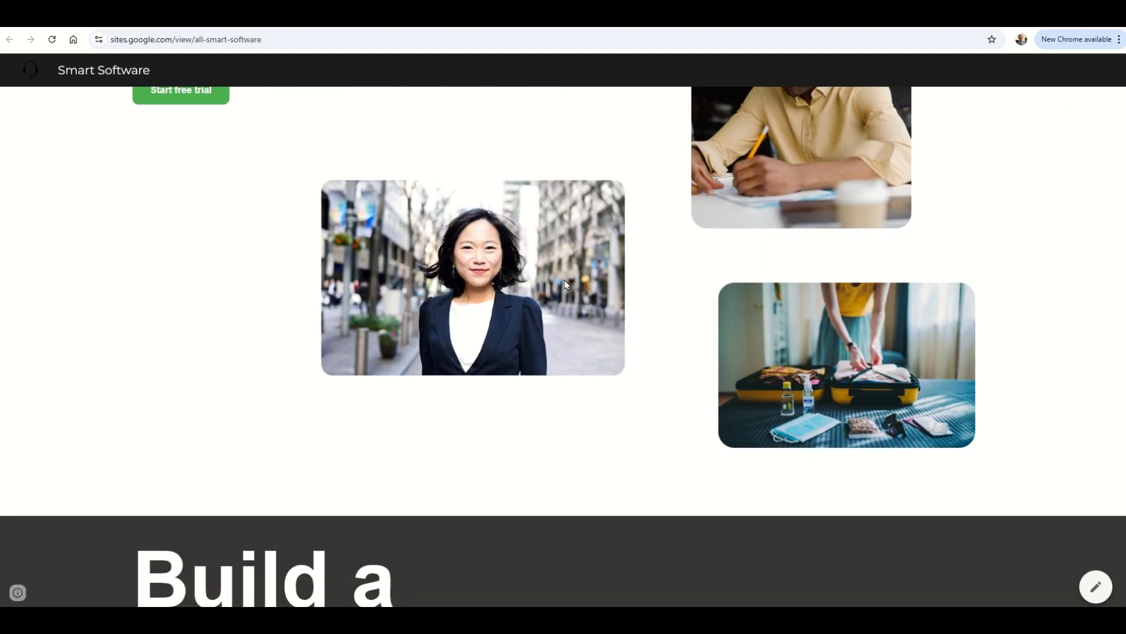
scroll(567, 284, down, 15)
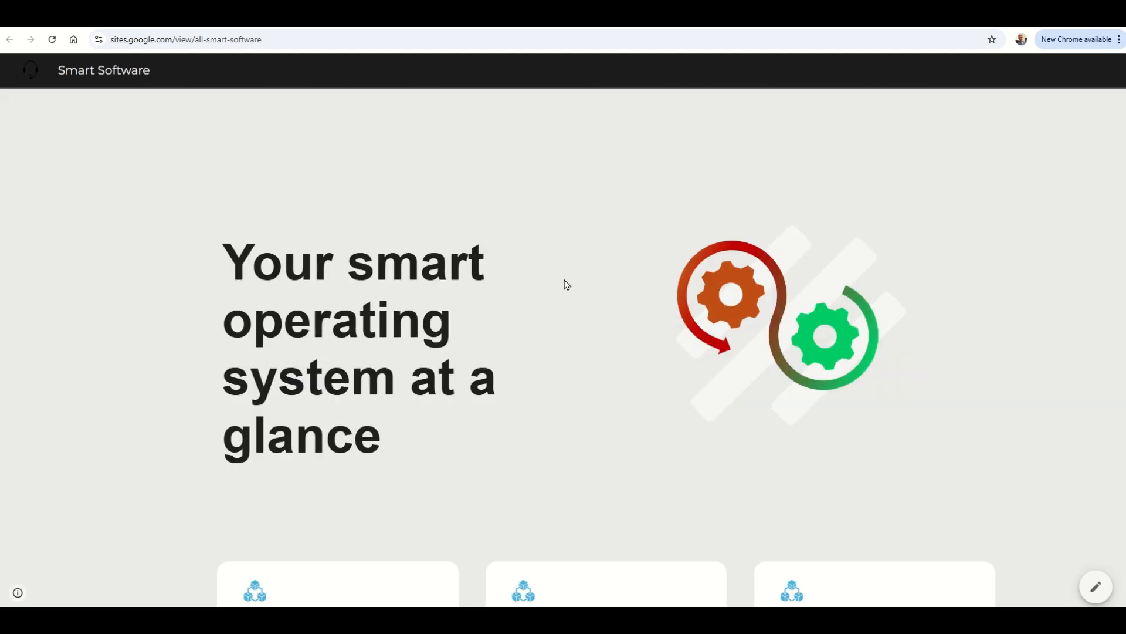
scroll(566, 284, down, 15)
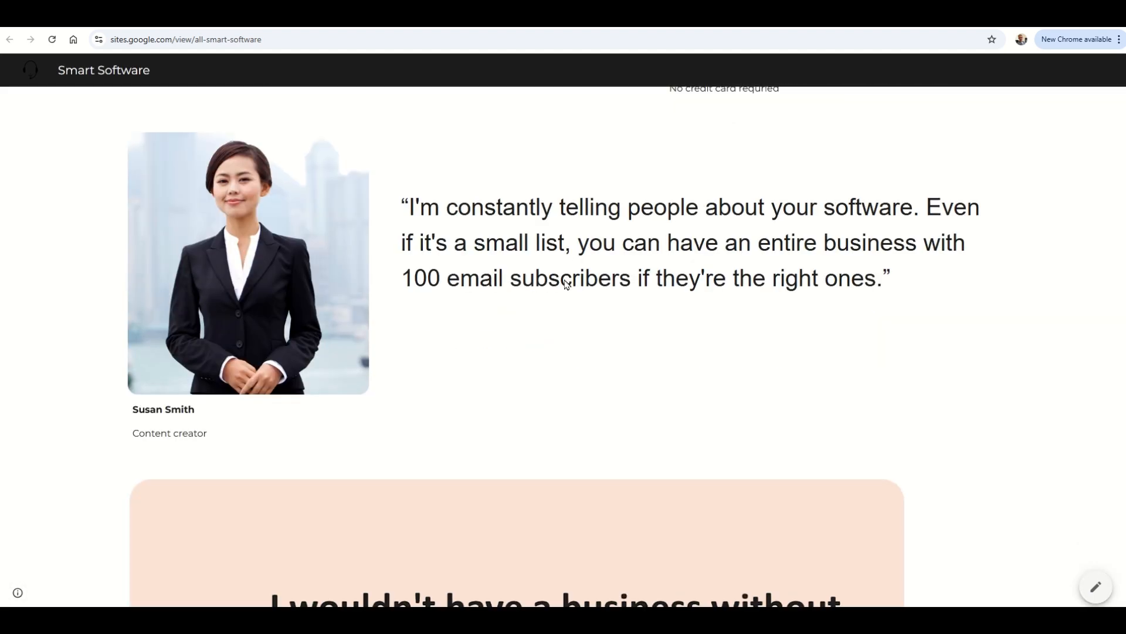
scroll(567, 285, down, 15)
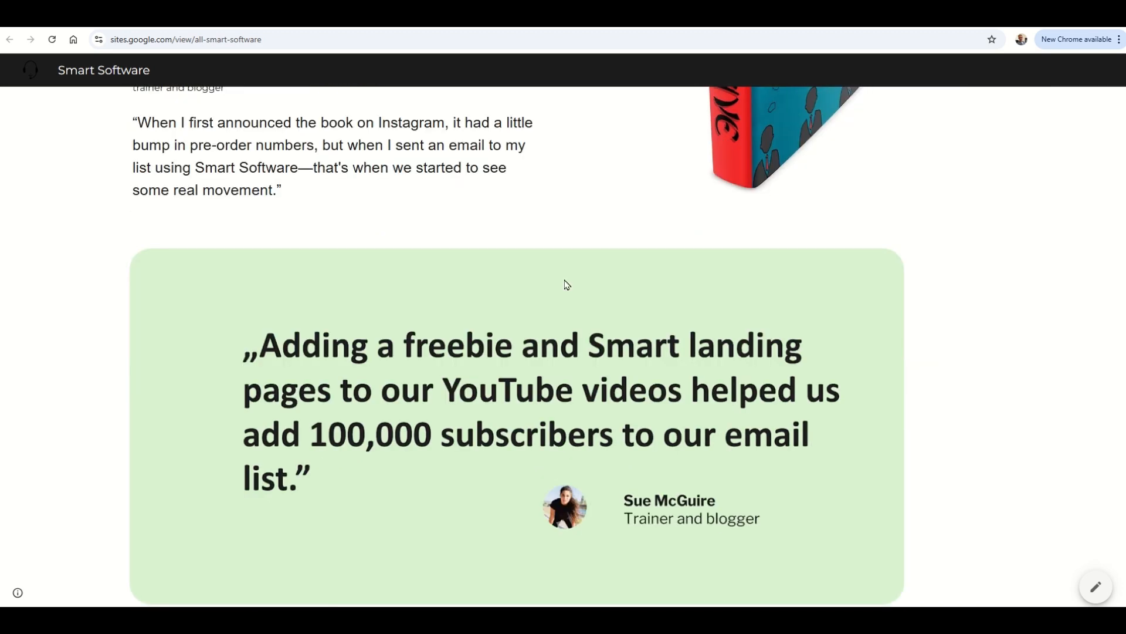
scroll(567, 285, down, 7)
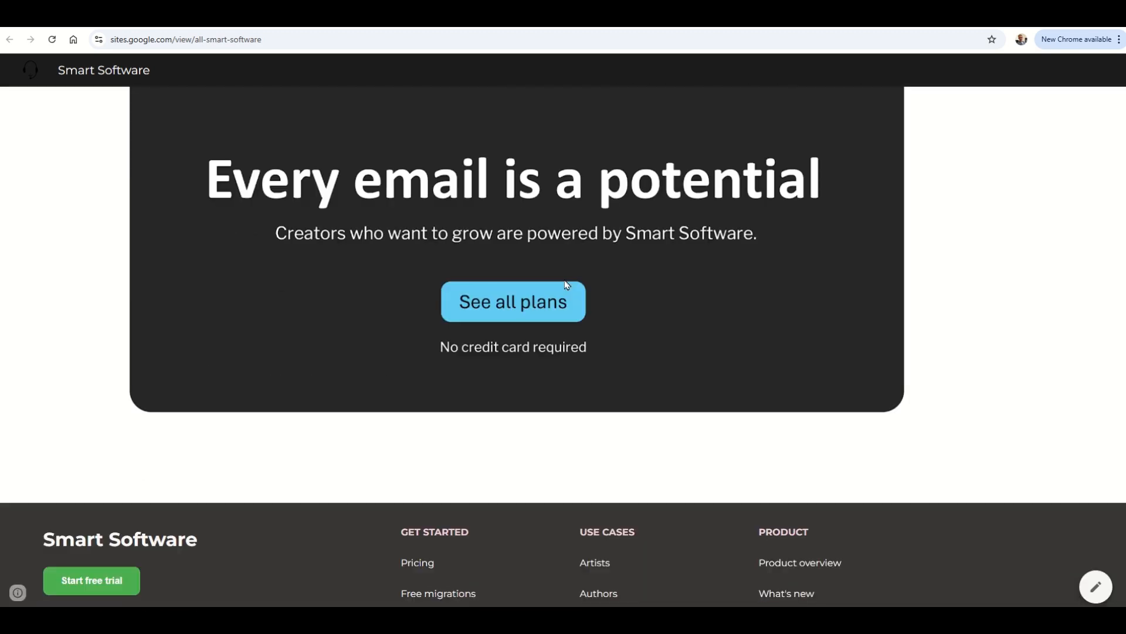